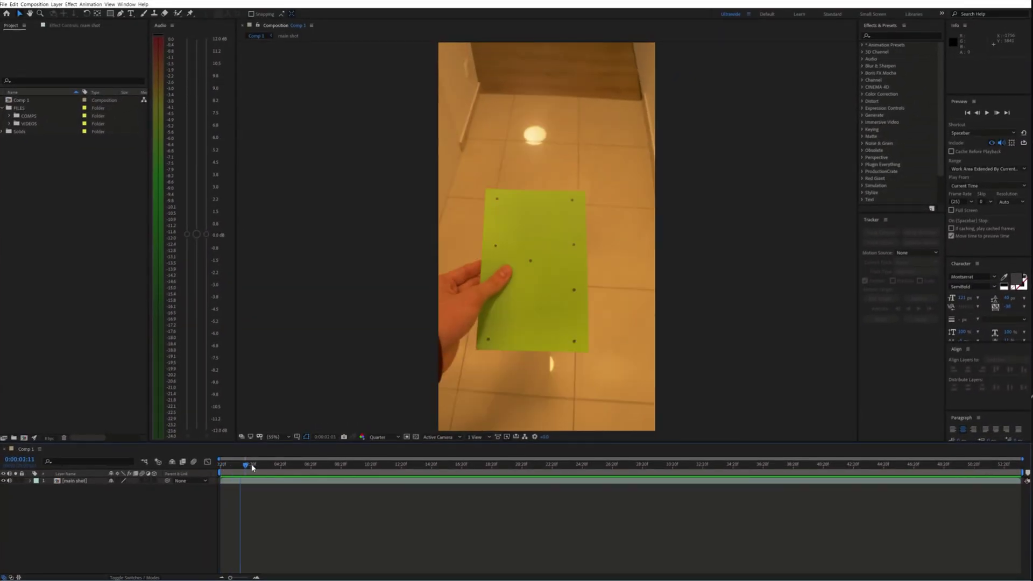
# Duplicate the main shot layer with the playhead around 9:24, where the green card is held up in front of the room
pyautogui.moveTo(252, 466); pyautogui.dragTo(321, 467)
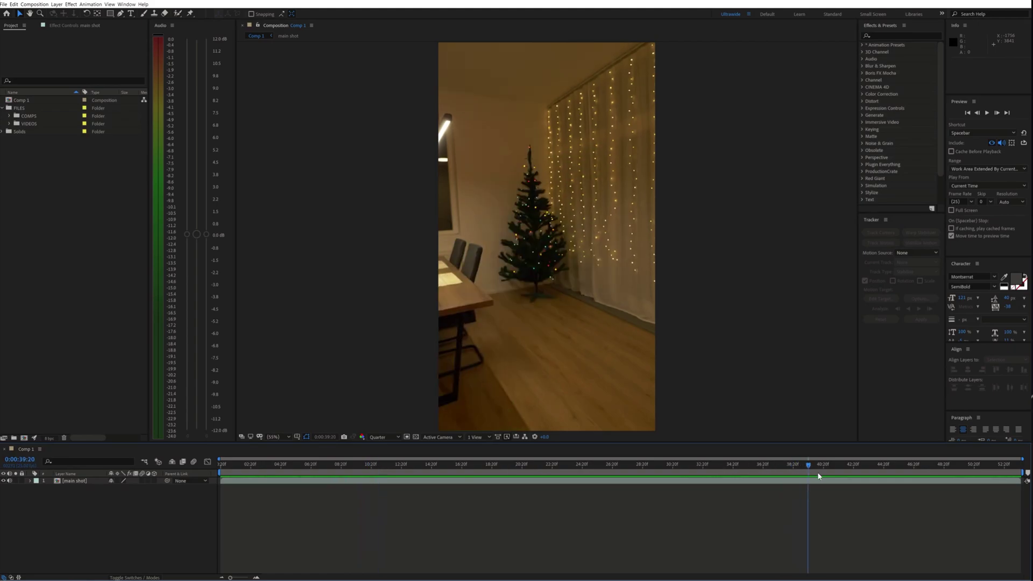
pyautogui.moveTo(818, 473); pyautogui.dragTo(1012, 466)
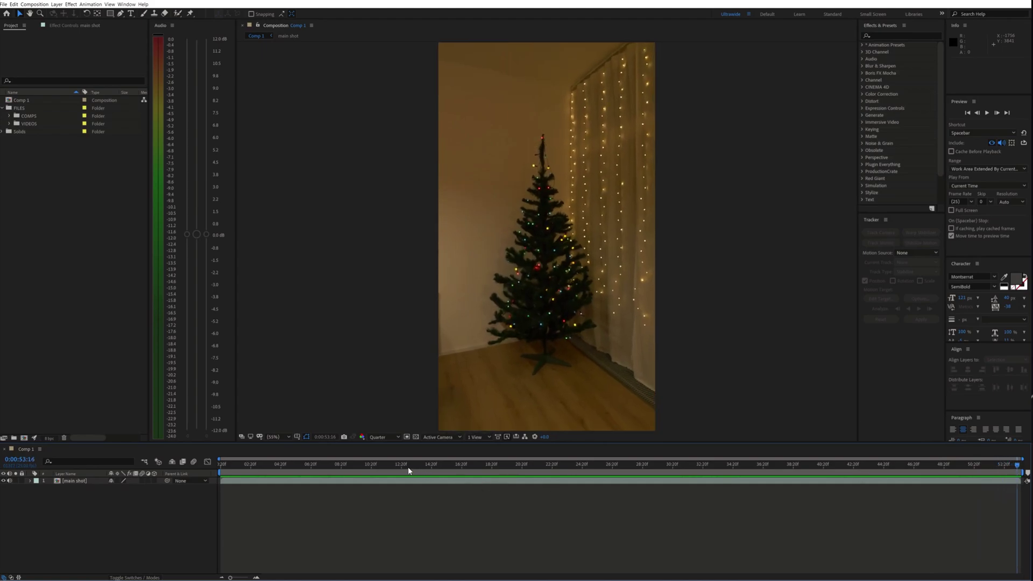
pyautogui.click(392, 472)
pyautogui.moveTo(413, 470); pyautogui.dragTo(358, 465)
pyautogui.click(367, 487)
pyautogui.hotkey('ctrl', 'd')
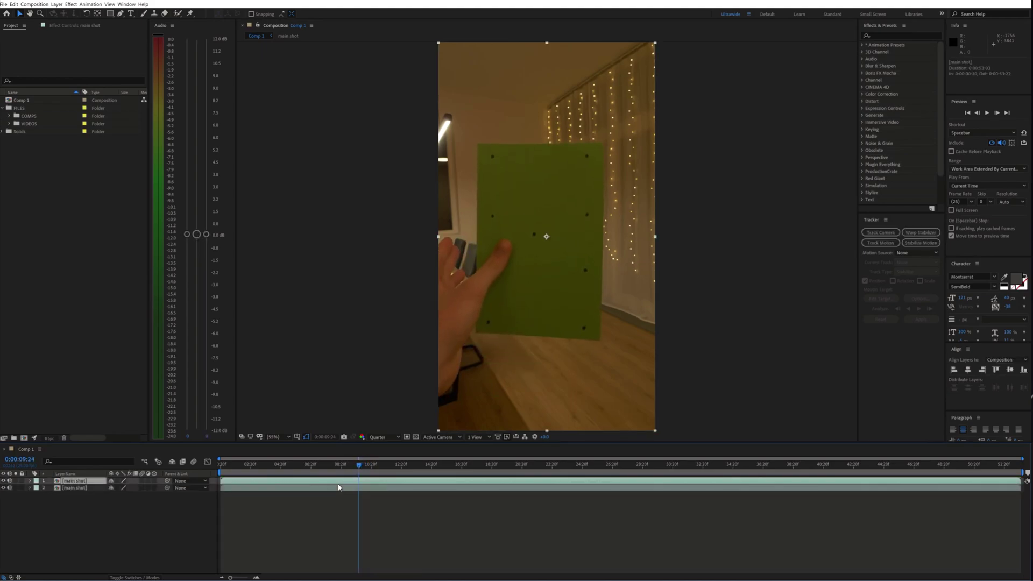
# Lower the duplicate layer's opacity and shift it earlier in time until the Christmas tree shot lines up with the green card shot
pyautogui.press('t')
pyautogui.moveTo(115, 488); pyautogui.dragTo(99, 488)
pyautogui.moveTo(325, 479); pyautogui.dragTo(563, 484)
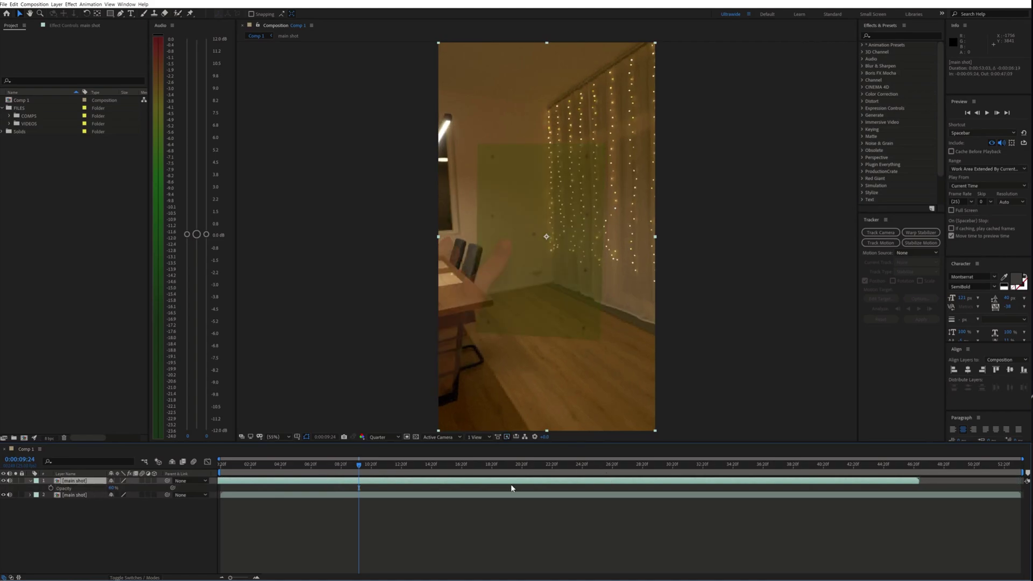
pyautogui.moveTo(364, 484)
pyautogui.mouseDown()
pyautogui.moveTo(337, 484)
pyautogui.moveTo(365, 486)
pyautogui.mouseUp()
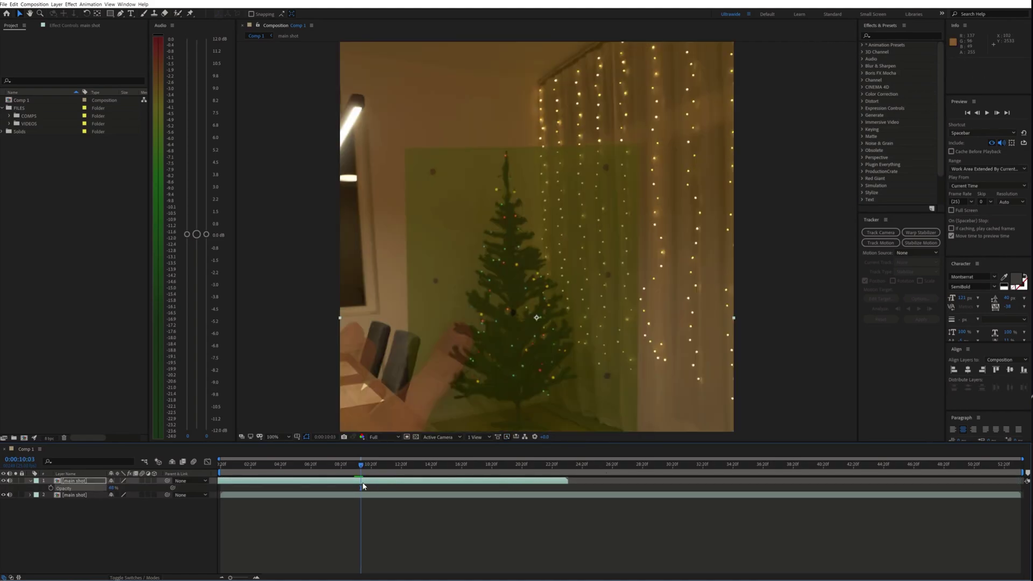
# Split the shifted duplicate layer where the two shots line up and delete the part before the cut
pyautogui.click(362, 495)
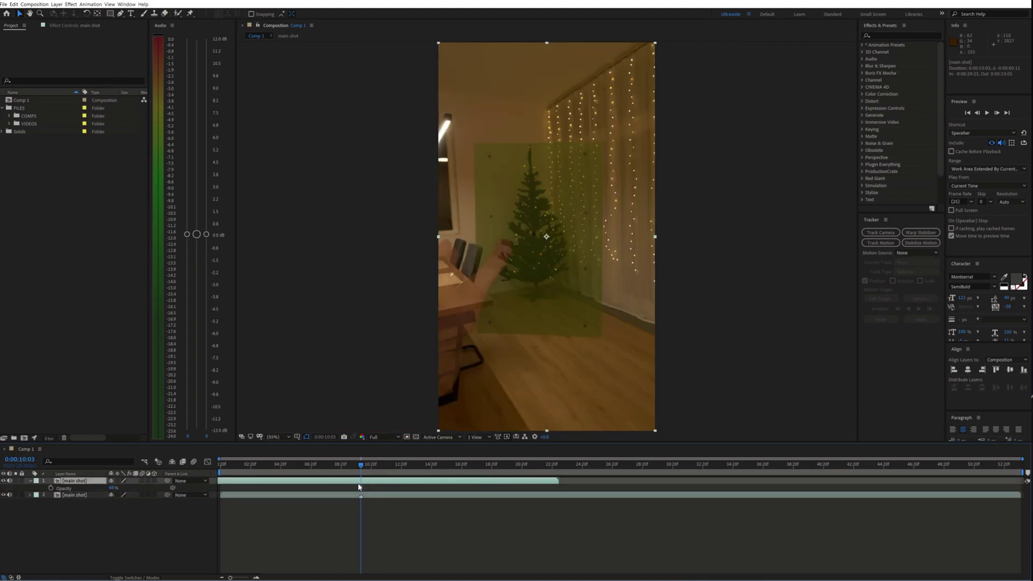
pyautogui.hotkey('ctrl', 'shift', 'd')
pyautogui.click(357, 488)
pyautogui.press('Delete')
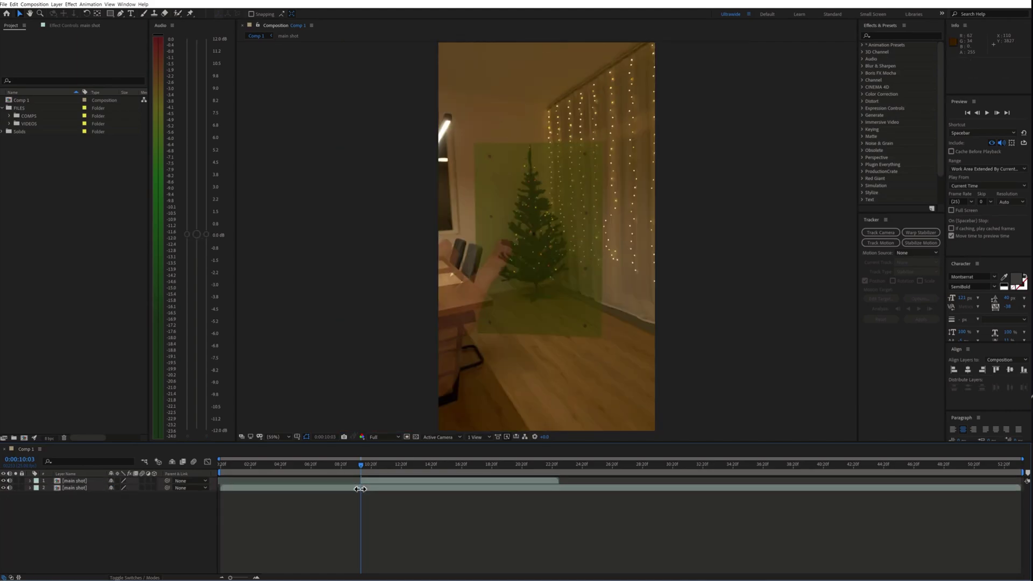
# Apply the Mocha AE effect to the lower main shot layer and launch Mocha
pyautogui.hotkey('ctrl', 'space')
pyautogui.write('mocha')
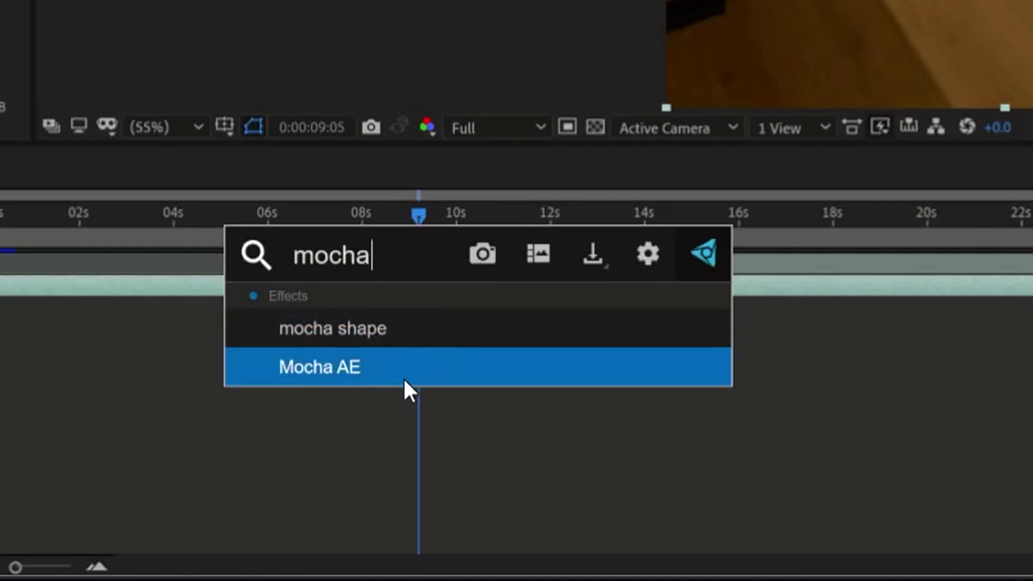
pyautogui.click(404, 381)
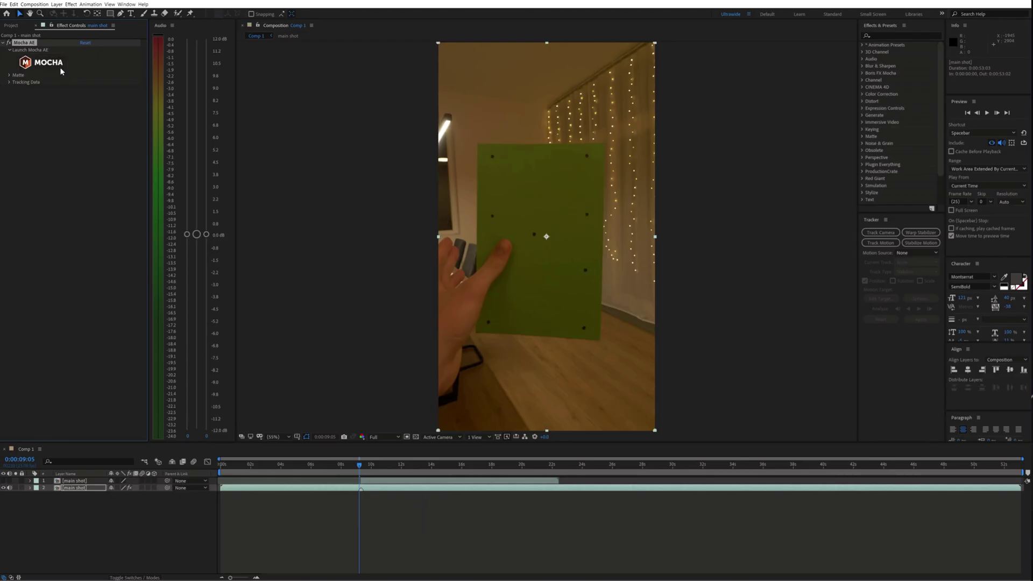
pyautogui.click(61, 71)
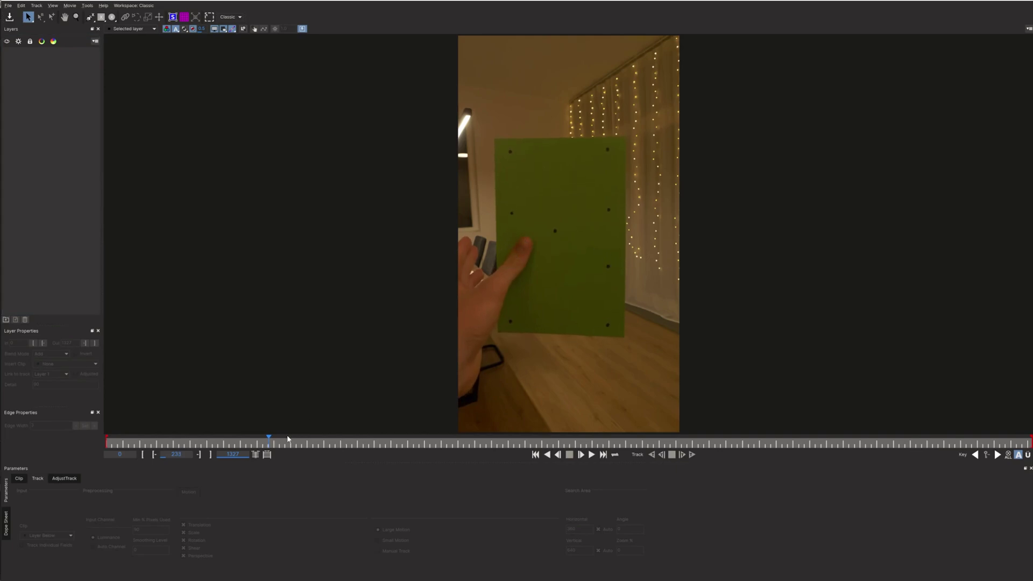
# Outline the hand and thumb with an X-Spline, track the shape backward to the clip's start and check the track
pyautogui.click(89, 18)
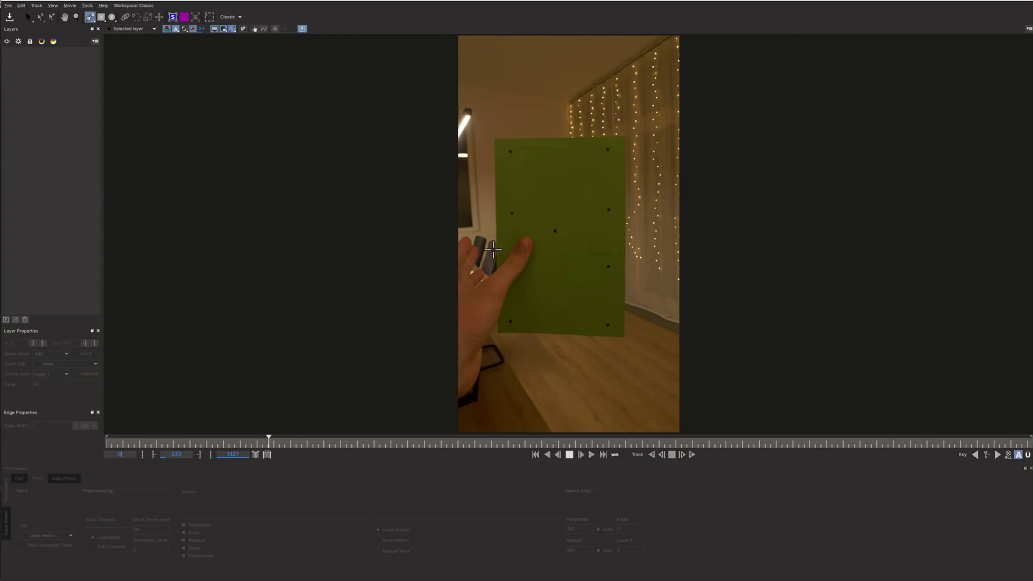
pyautogui.click(490, 269)
pyautogui.click(519, 229)
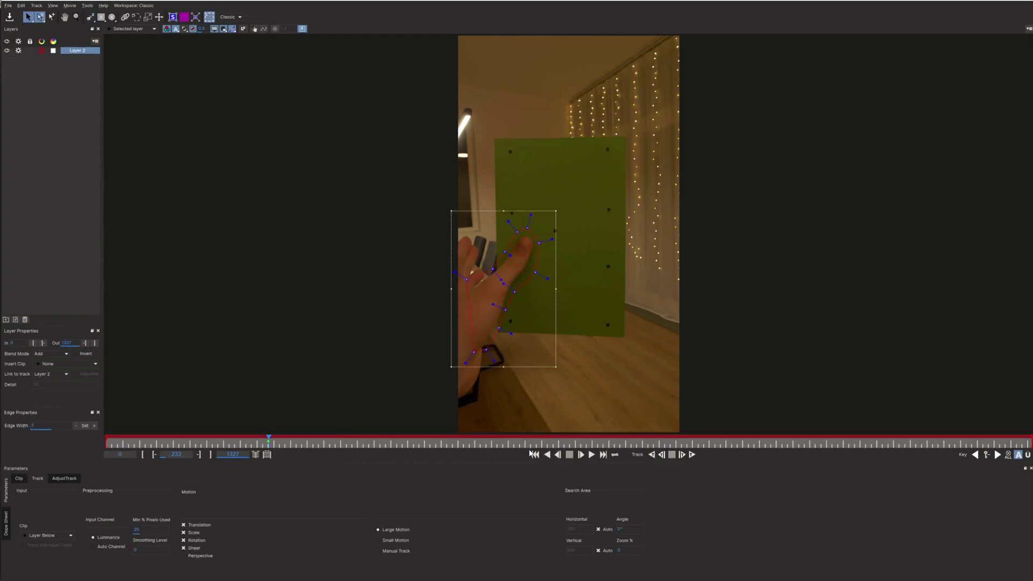
pyautogui.click(652, 455)
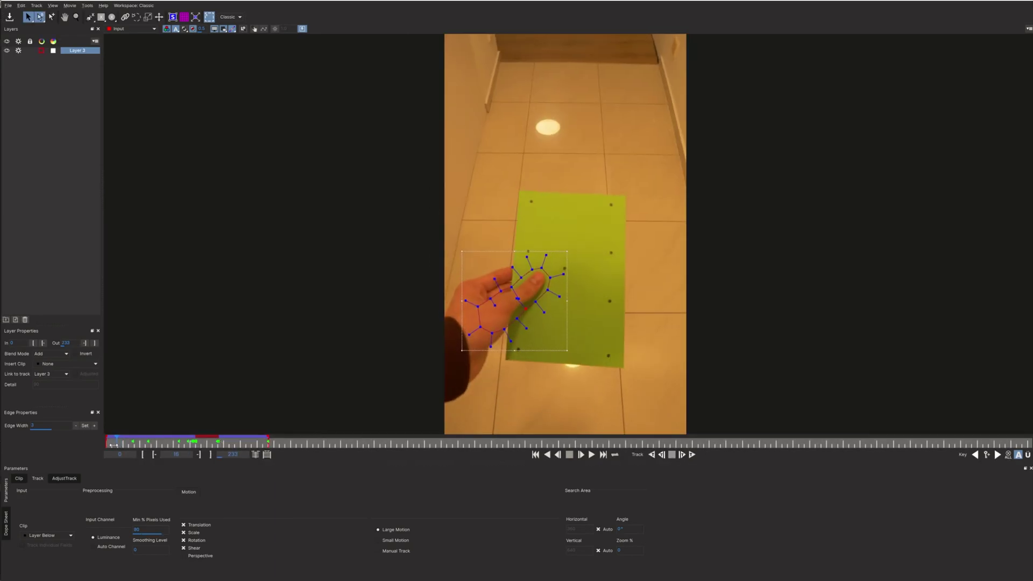
pyautogui.click(139, 444)
pyautogui.moveTo(139, 444); pyautogui.dragTo(161, 444)
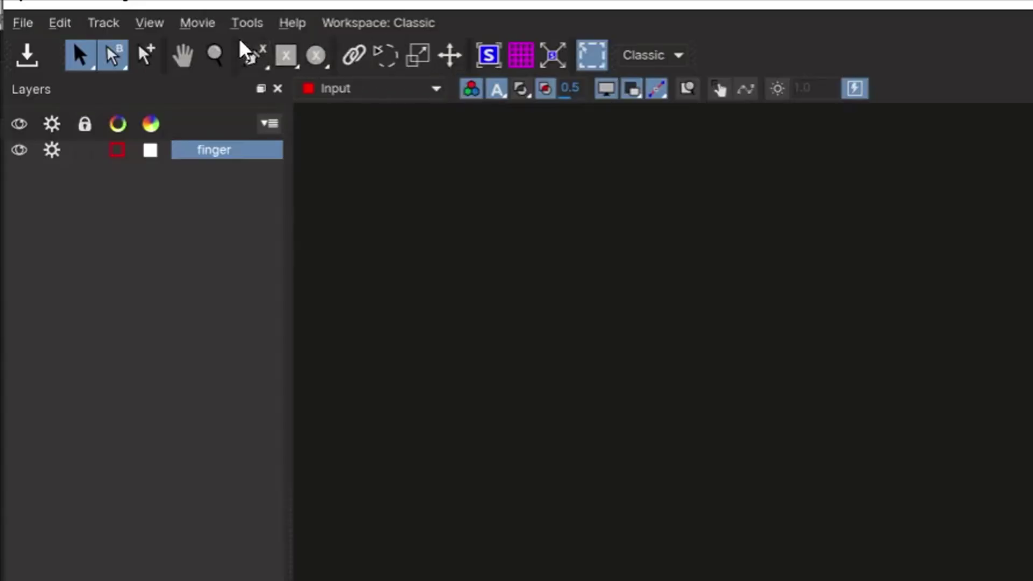
# Move Layer 4 beneath the finger layer, then set its minimum pixels used to 90% and include Perspective in the tracked motion
pyautogui.click(248, 52)
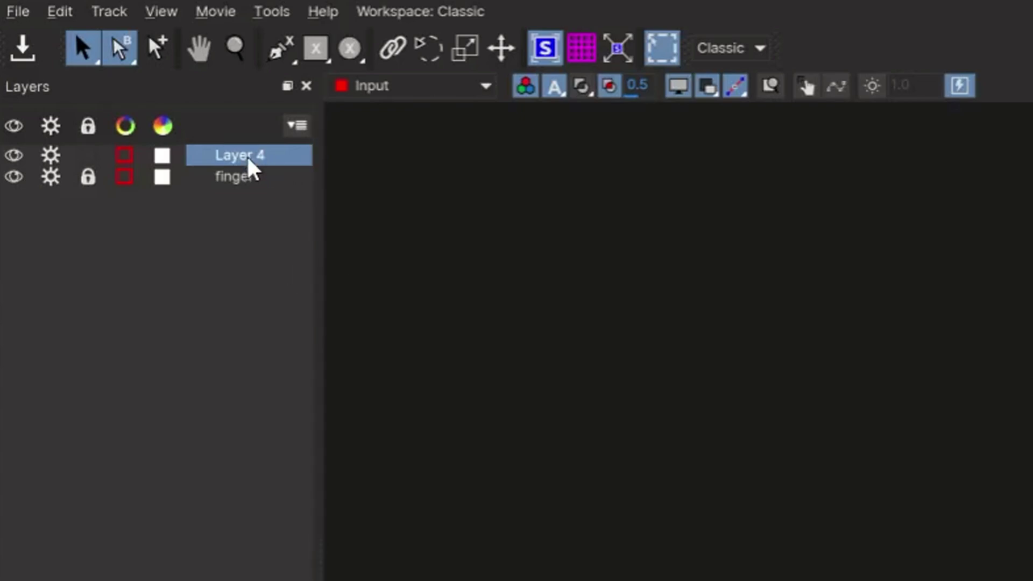
pyautogui.moveTo(257, 179); pyautogui.dragTo(247, 172)
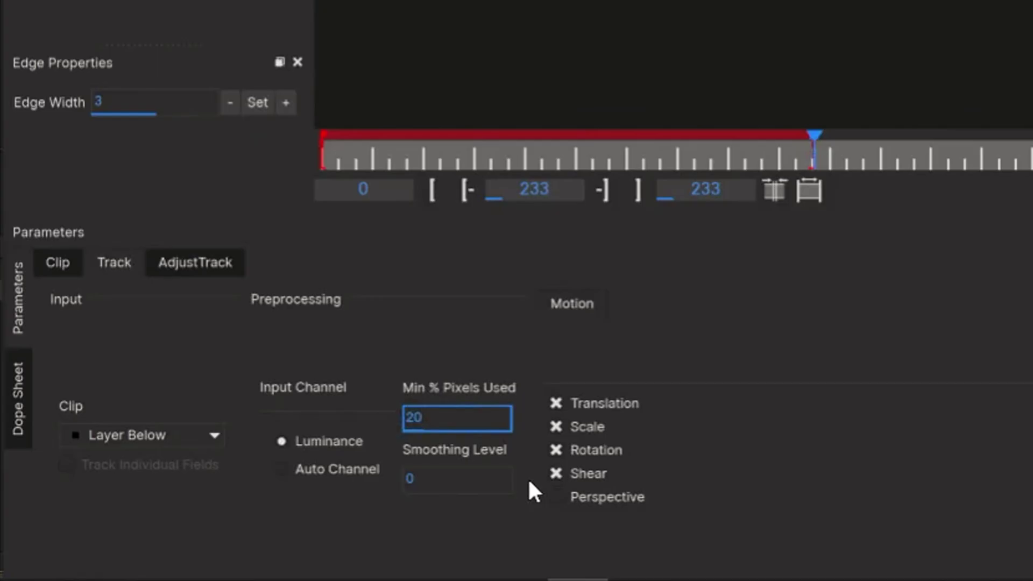
pyautogui.press('BackSpace')
pyautogui.write('90')
pyautogui.click(555, 495)
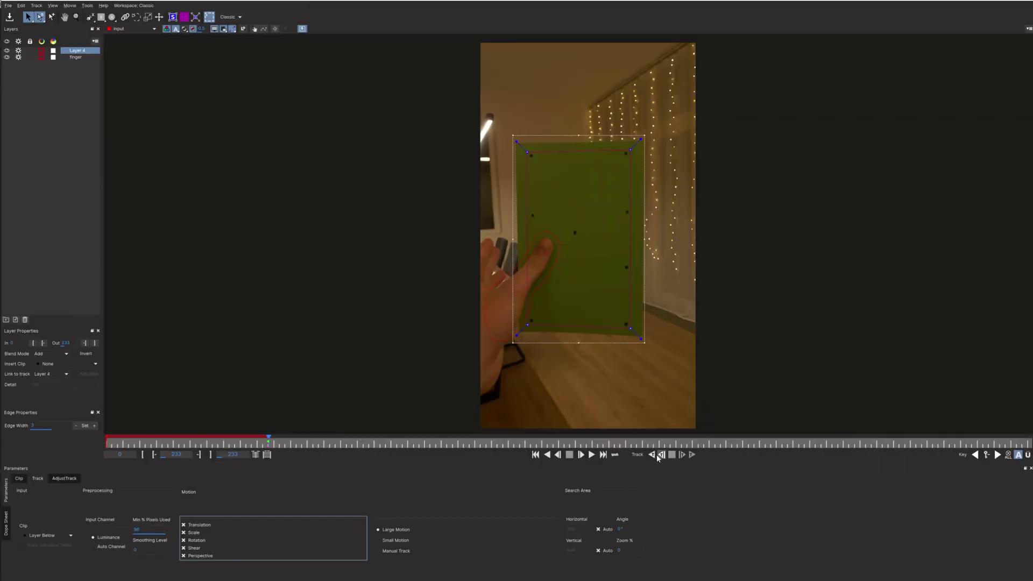
# Track the green card layer backward from frame 233 and scrub through the frames to check the surface alignment
pyautogui.click(655, 456)
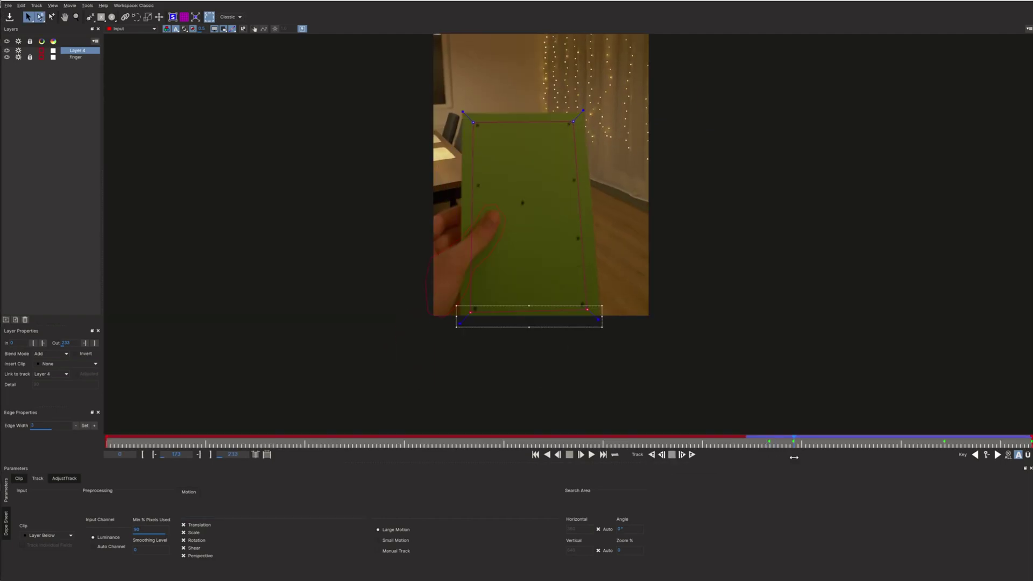
pyautogui.click(663, 455)
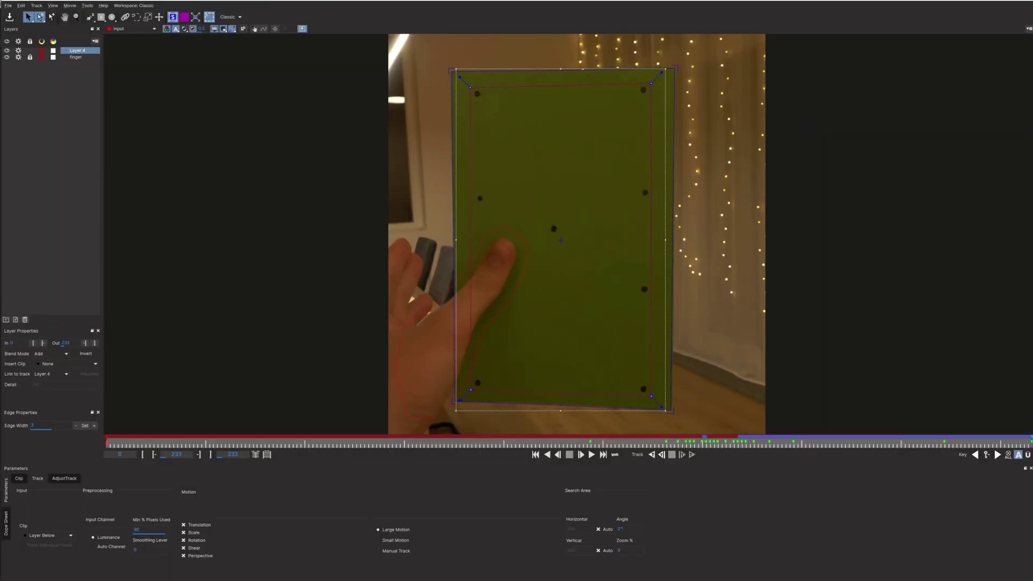
pyautogui.moveTo(1031, 443); pyautogui.dragTo(613, 441)
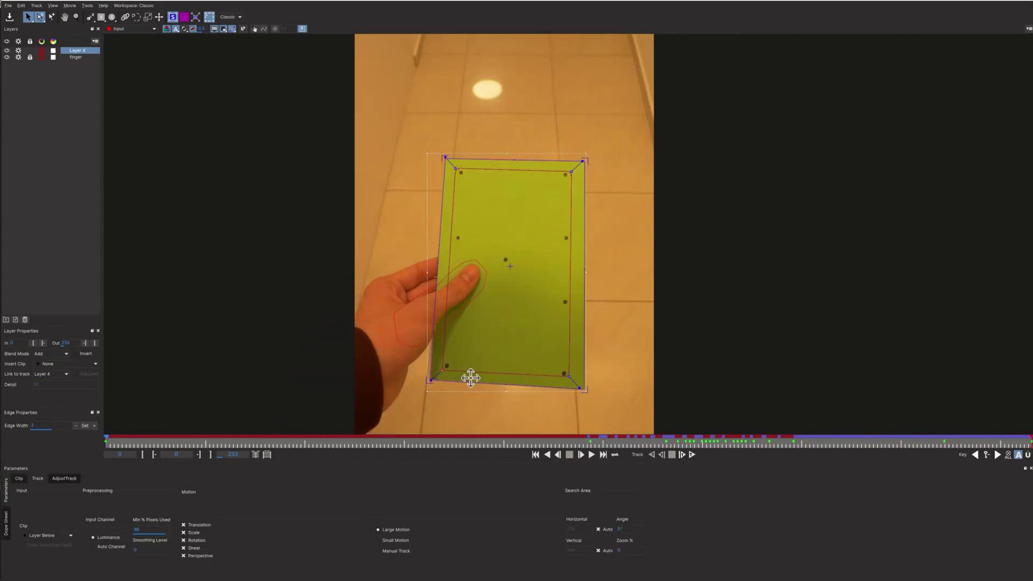
# Track the green card layer forward from the start of the clip
pyautogui.click(681, 455)
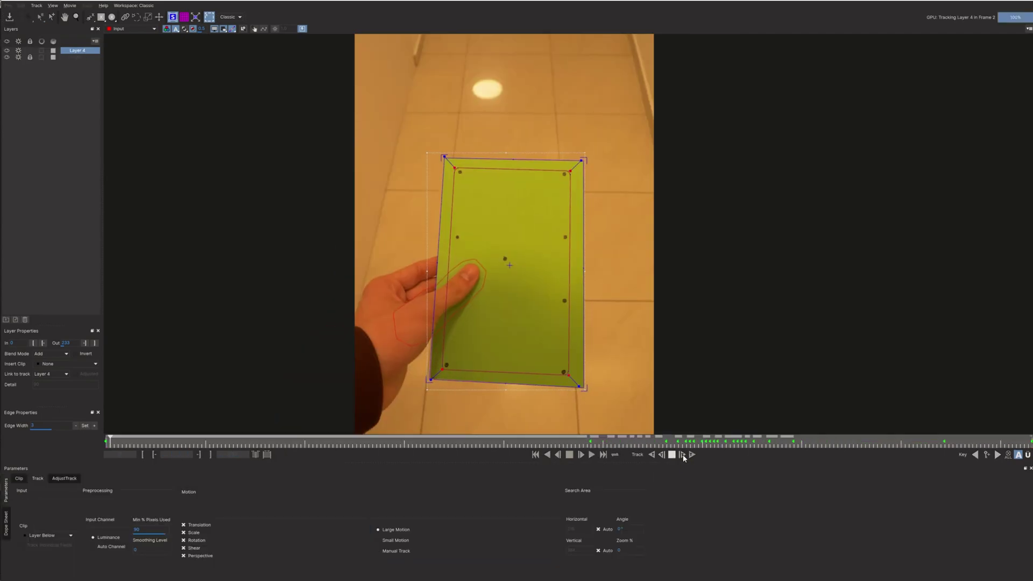
pyautogui.click(691, 455)
pyautogui.click(672, 455)
# Check the card track, save the Mocha project and switch back to After Effects
pyautogui.moveTo(276, 443); pyautogui.dragTo(251, 444)
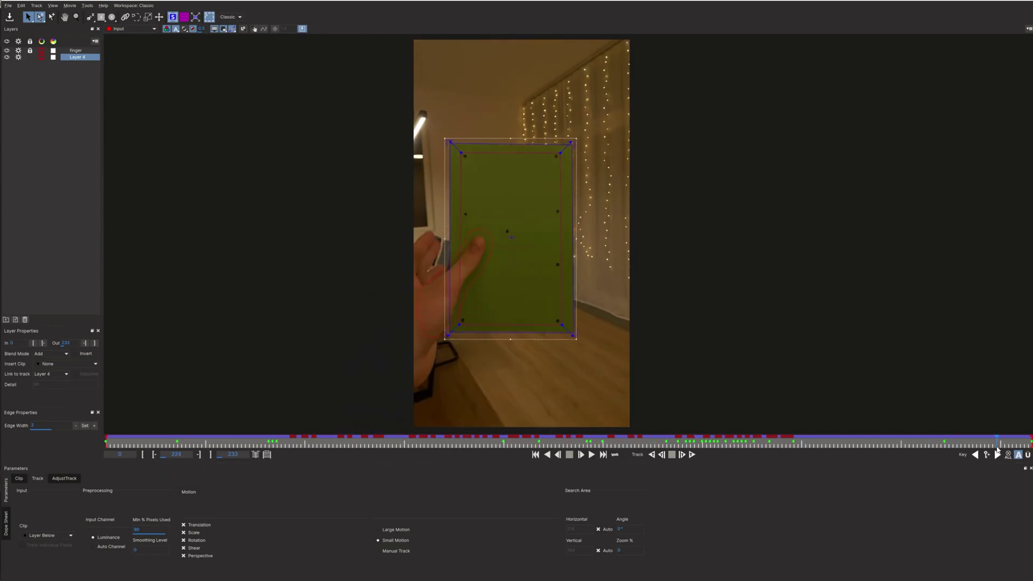
pyautogui.click(8, 5)
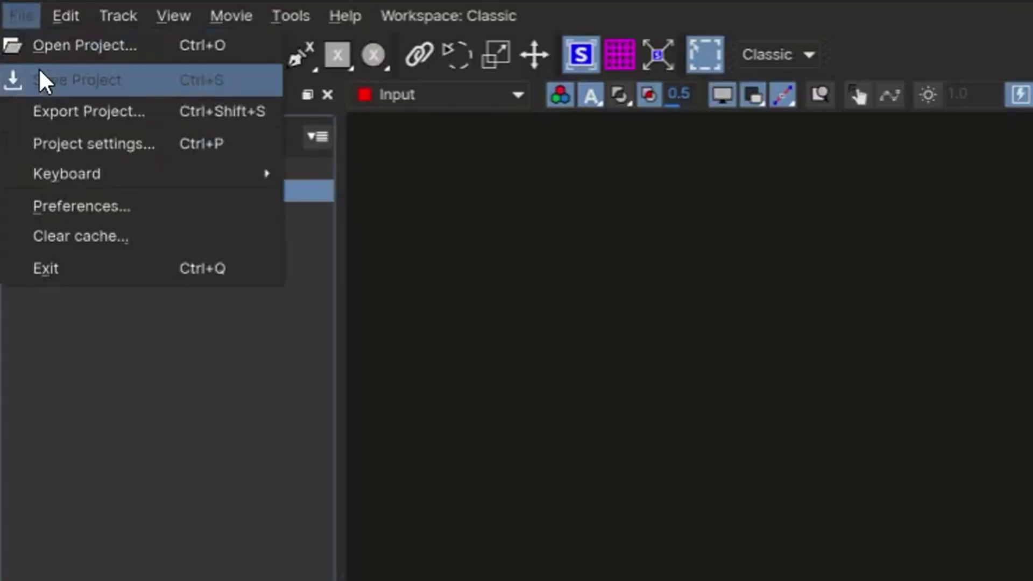
pyautogui.click(73, 82)
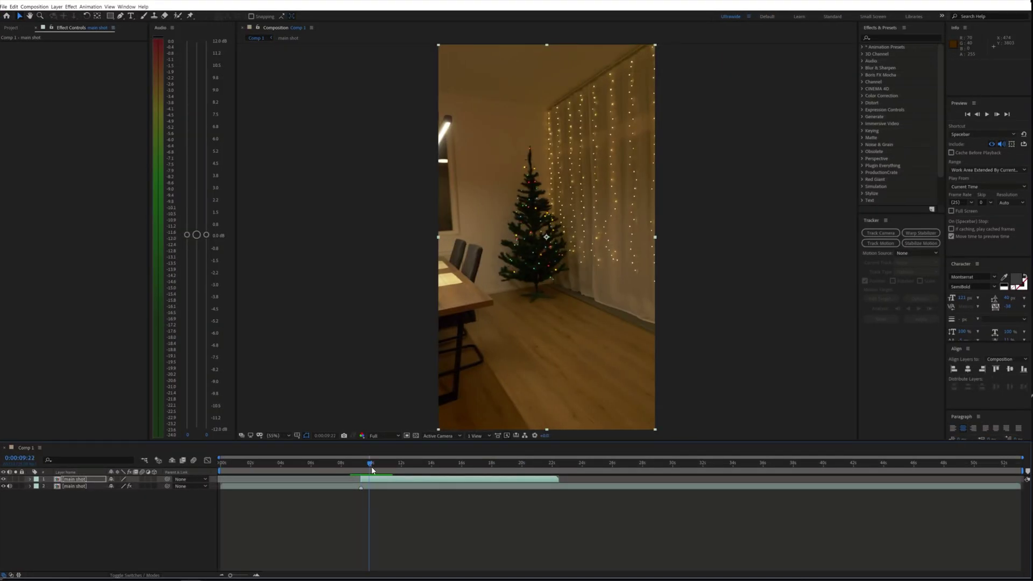
# Duplicate the Christmas tree layer at 0:00:09:08 and rename the copy photo
pyautogui.moveTo(360, 470); pyautogui.dragTo(361, 469)
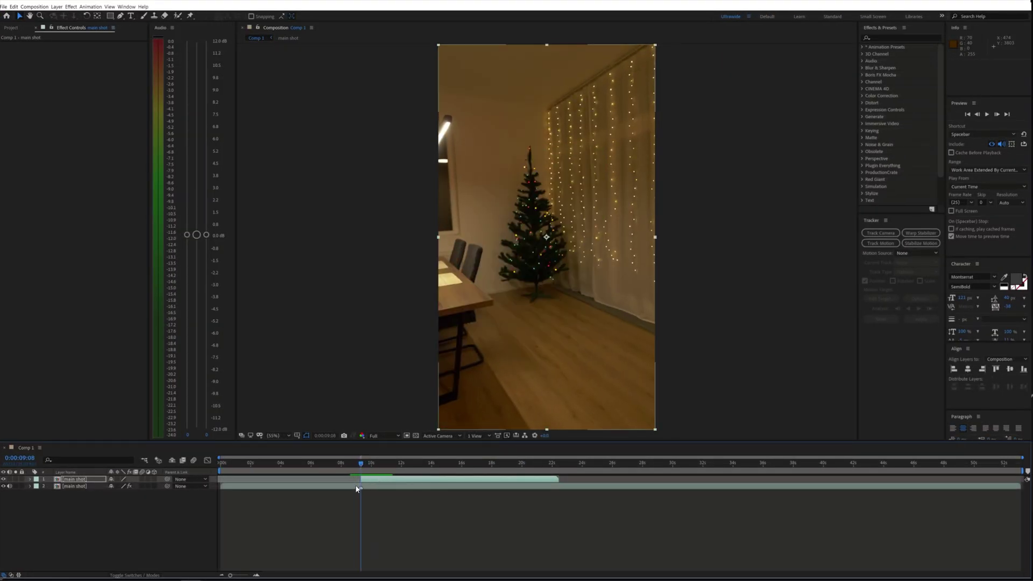
pyautogui.hotkey('ctrl', 'd')
pyautogui.press('Return')
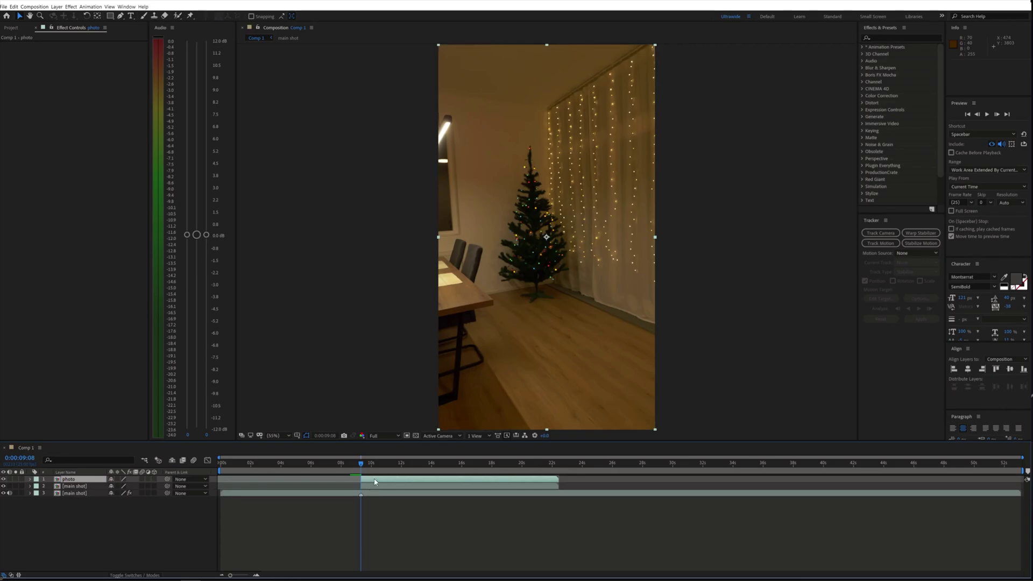
# Freeze the photo layer on its frame at 0:00:09:08
pyautogui.rightClick(375, 482)
pyautogui.moveTo(415, 332)
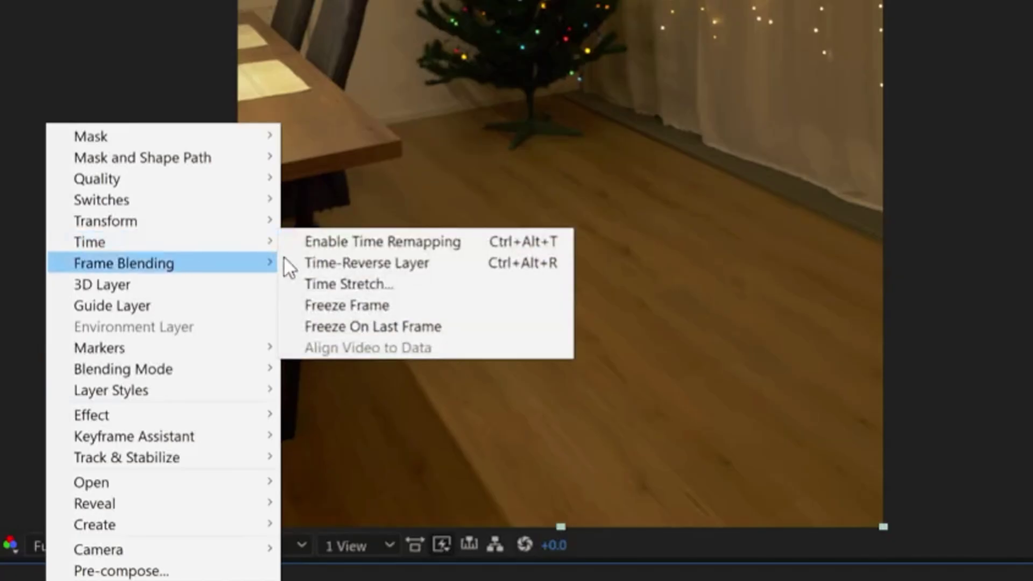
pyautogui.click(348, 306)
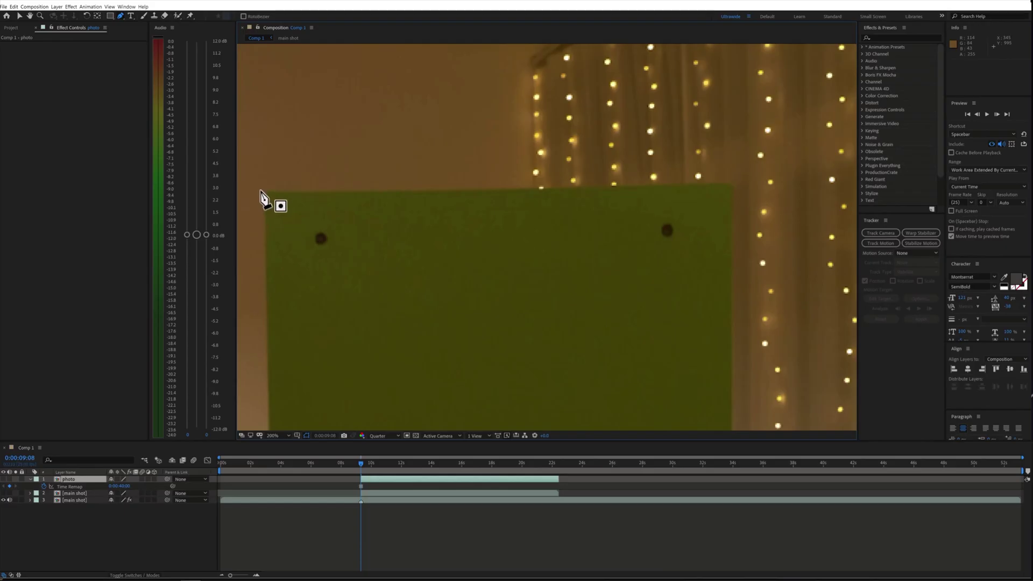
# Draw a four-point mask on the photo layer with the Pen tool, following the green card's corners just outside its edges
pyautogui.click(261, 190)
pyautogui.click(733, 181)
pyautogui.moveTo(676, 153); pyautogui.dragTo(613, 54)
pyautogui.click(671, 390)
pyautogui.moveTo(549, 370); pyautogui.dragTo(728, 363)
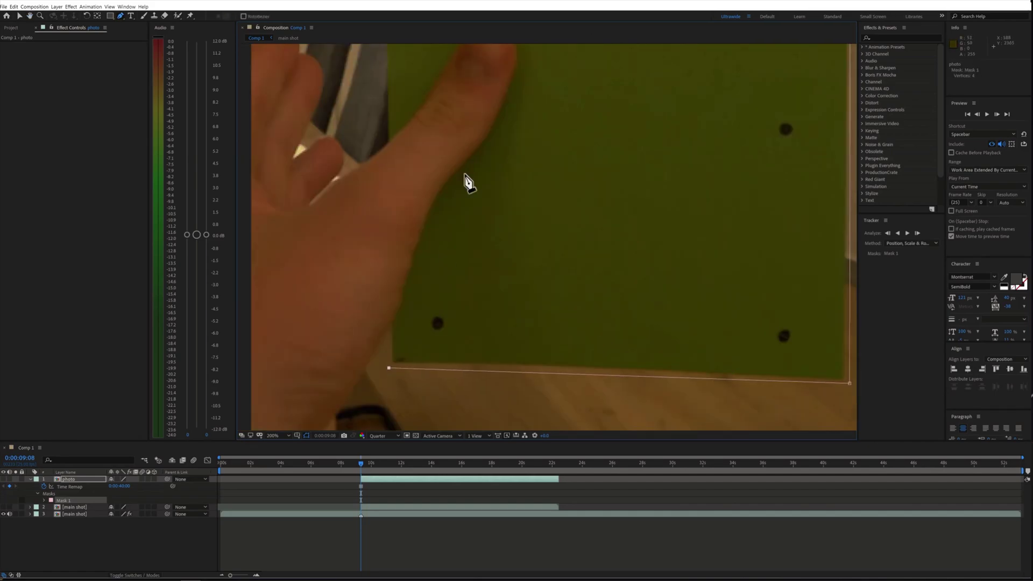
pyautogui.moveTo(465, 175); pyautogui.dragTo(482, 423)
pyautogui.click(397, 145)
pyautogui.moveTo(574, 214); pyautogui.dragTo(204, 181)
pyautogui.moveTo(494, 103); pyautogui.dragTo(497, 103)
# Pre-compose the masked photo layer as photo, moving all attributes into the new composition
pyautogui.rightClick(100, 478)
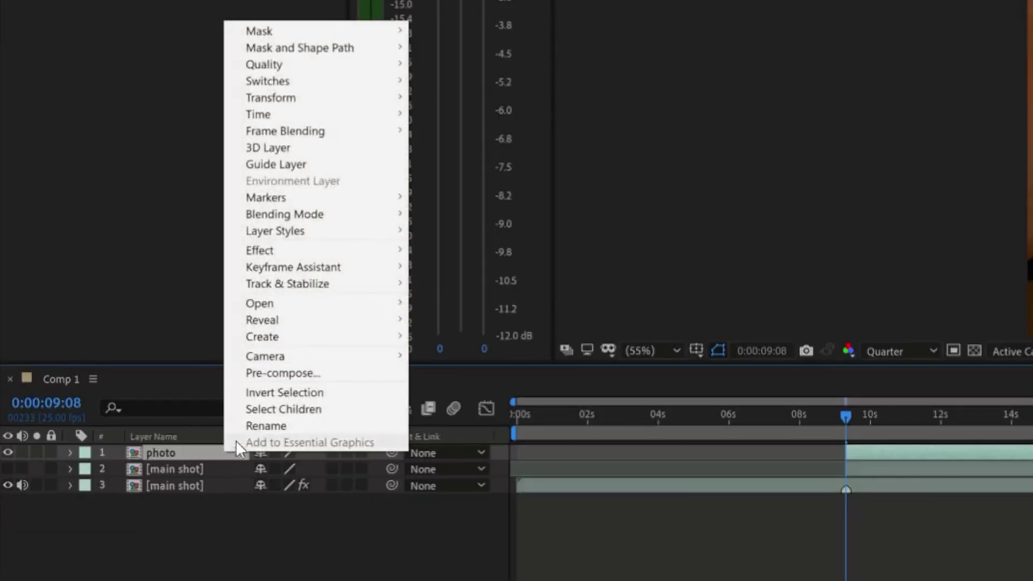
pyautogui.click(125, 443)
pyautogui.write('pht')
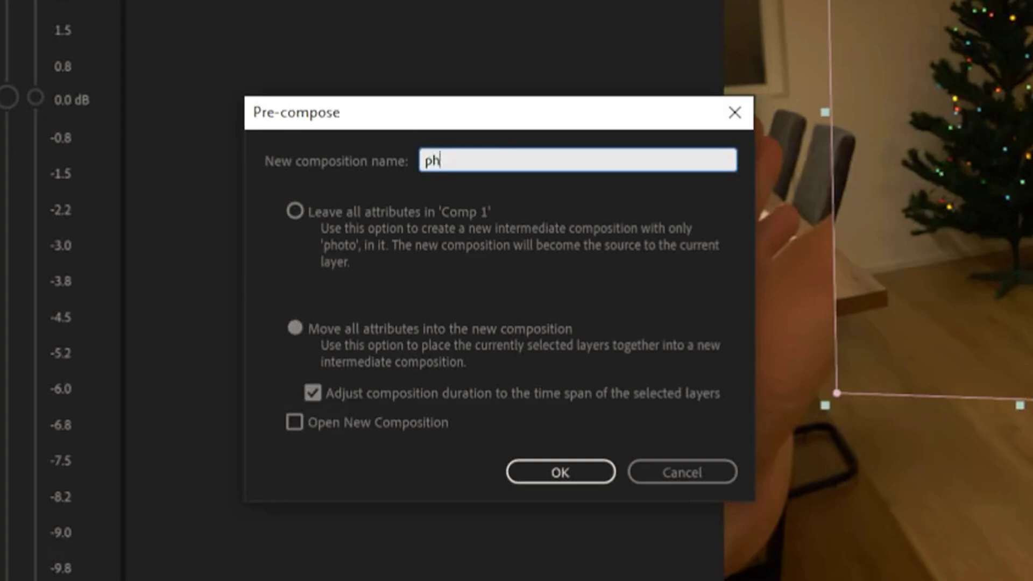
pyautogui.press('Return')
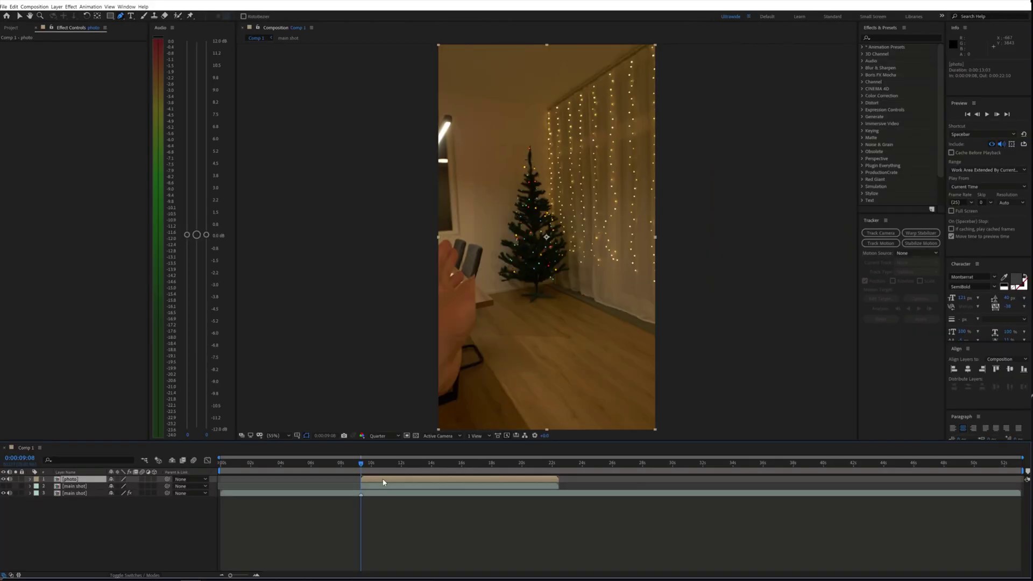
# Open the photo composition and draw a region of interest around the masked tree picture
pyautogui.doubleClick(383, 480)
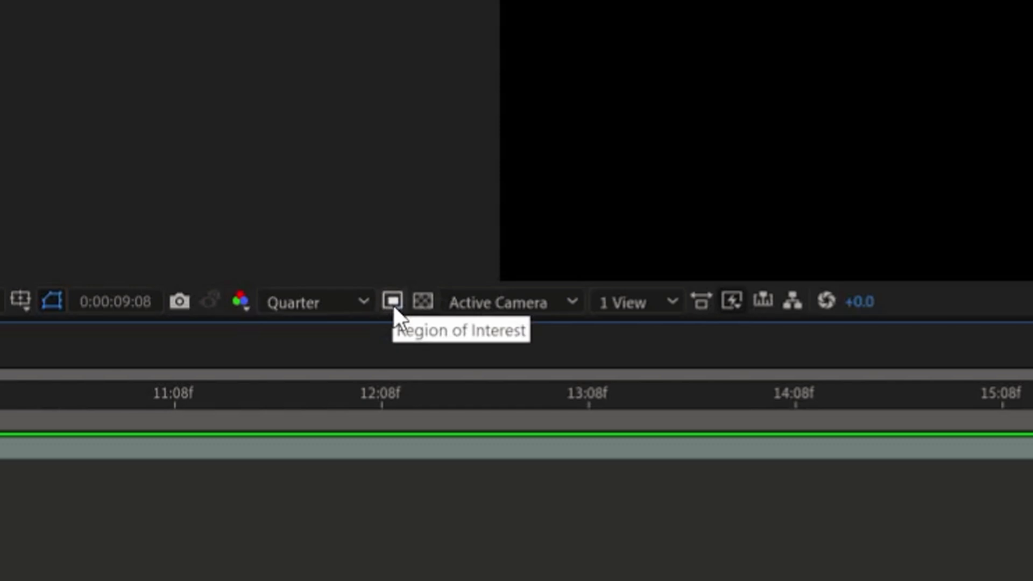
pyautogui.click(407, 436)
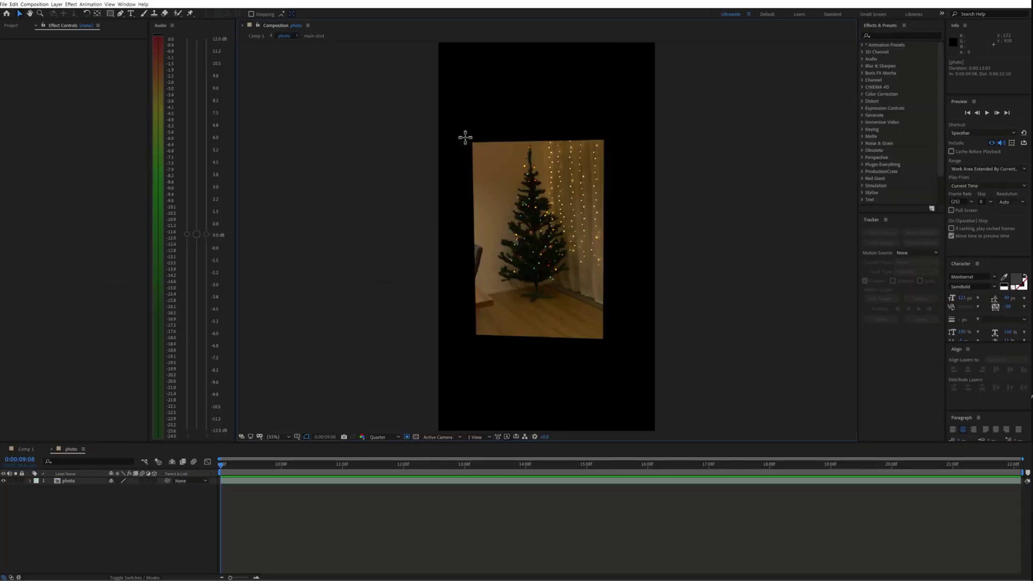
pyautogui.moveTo(465, 136); pyautogui.dragTo(594, 333)
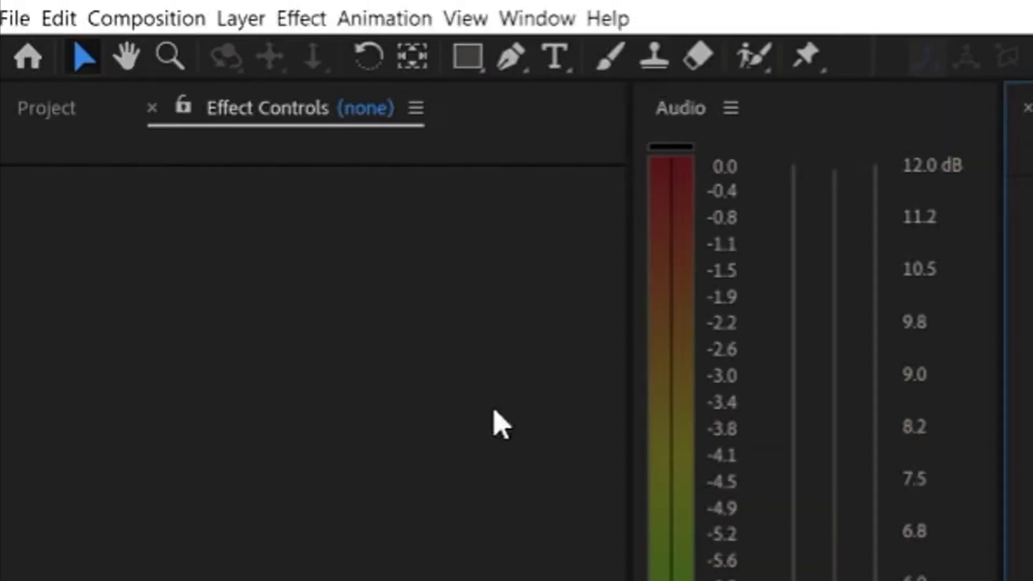
# Crop the photo composition to its region of interest and return to Comp 1
pyautogui.click(34, 4)
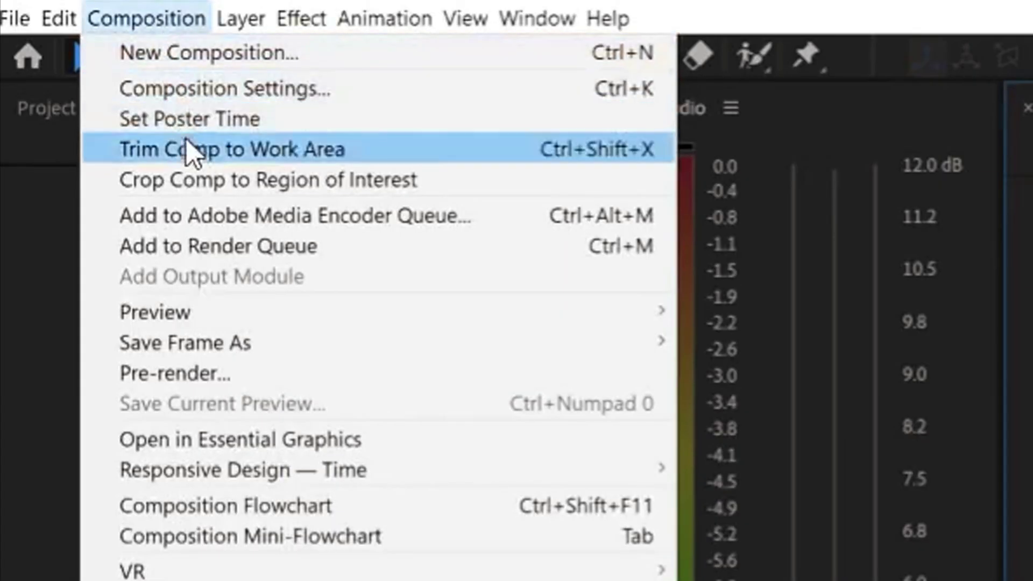
pyautogui.click(178, 182)
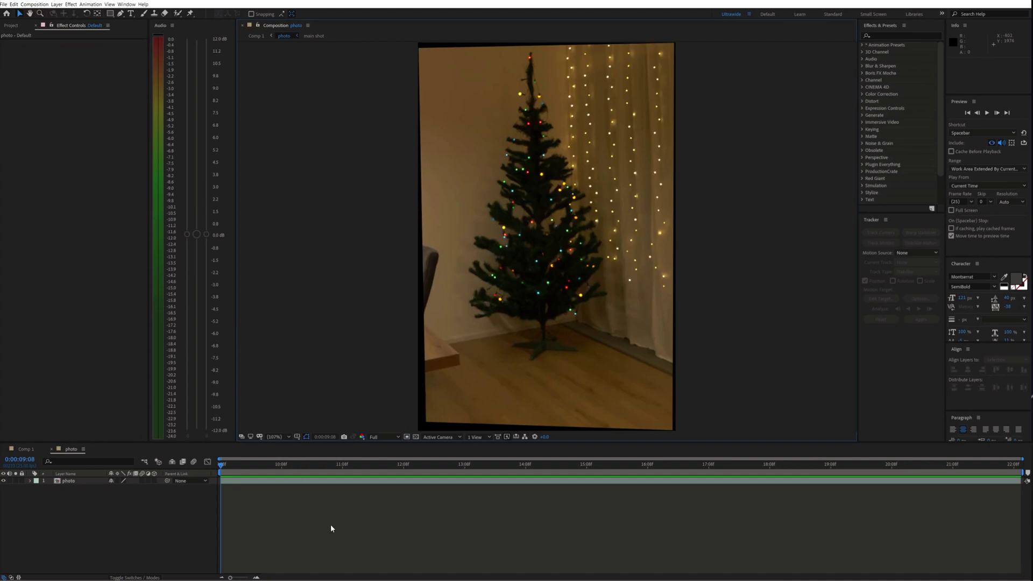
pyautogui.click(52, 450)
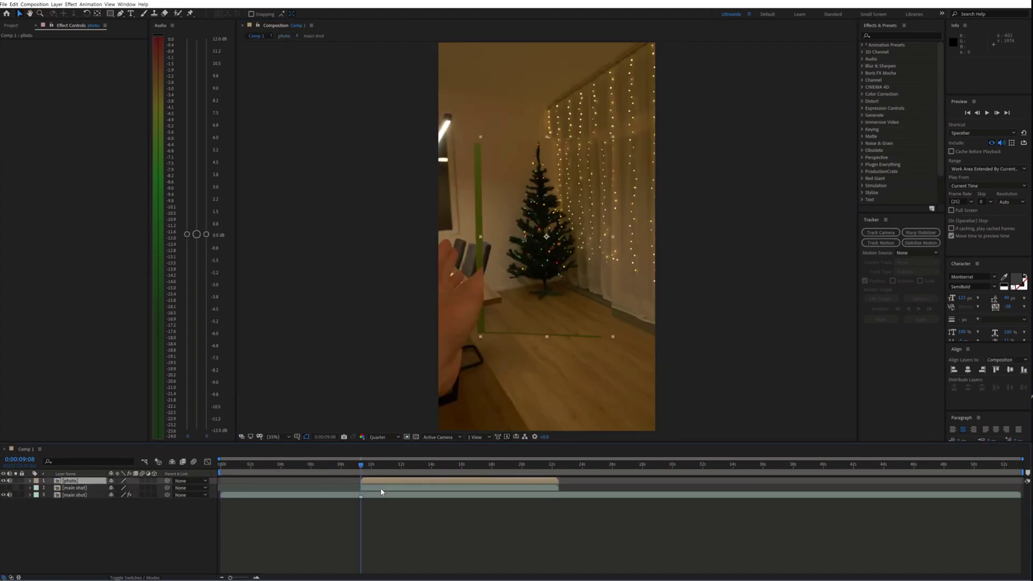
# Apply CC Power Pin to the photo layer and stretch its corners so the picture fills the frame
pyautogui.hotkey('ctrl', 'space')
pyautogui.write('power')
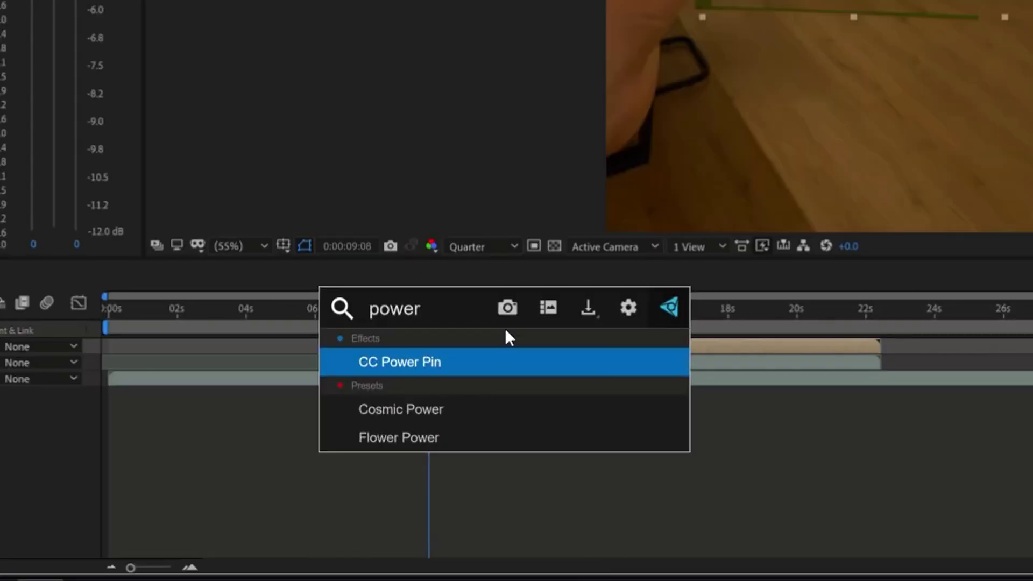
pyautogui.press('Return')
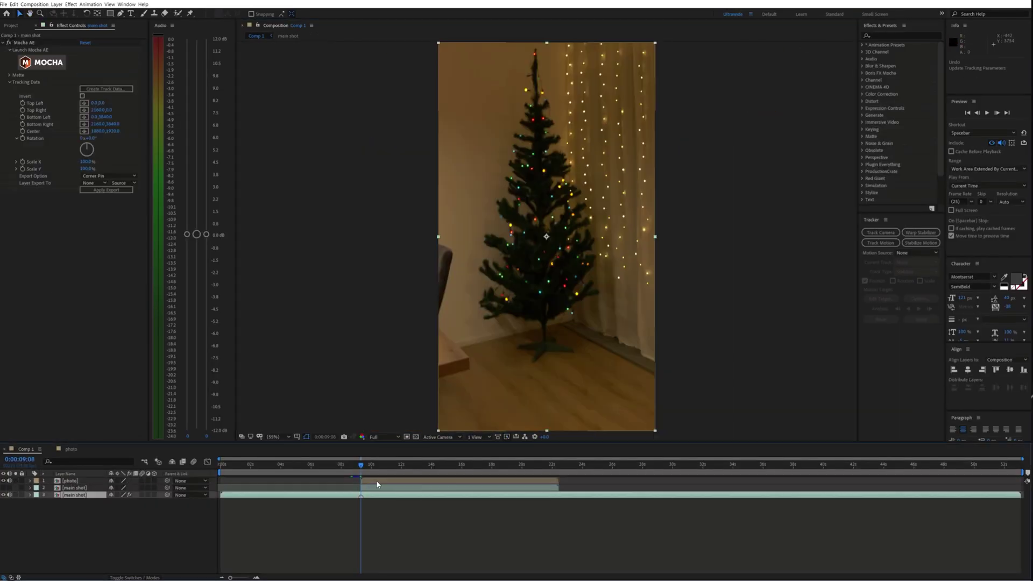
# Move the photo layer to the start of the Comp 1 timeline and hide it
pyautogui.moveTo(377, 484); pyautogui.dragTo(252, 499)
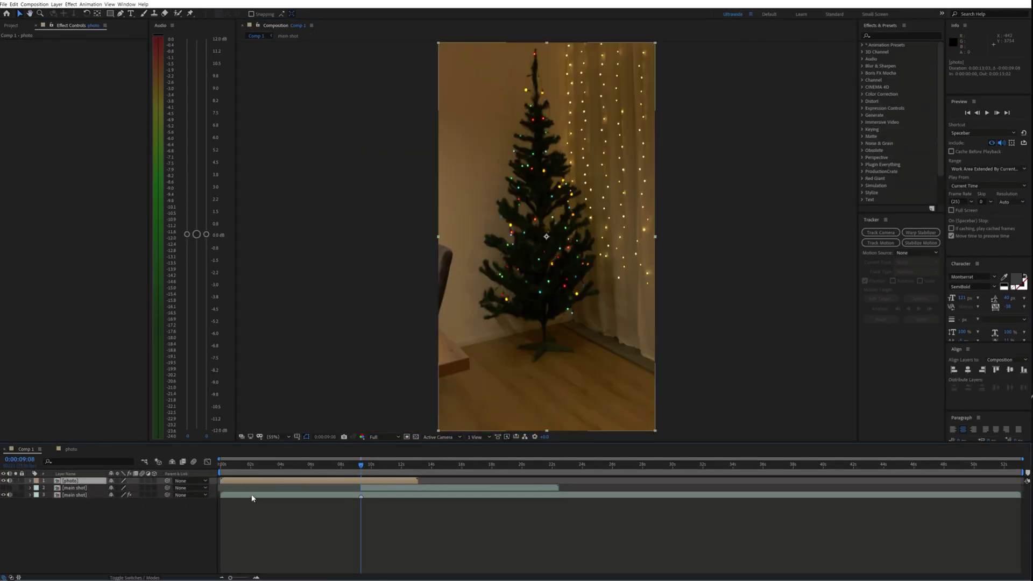
pyautogui.click(5, 481)
# Create tracking data from the Mocha layer named track in the bottom main shot layer's Mocha AE effect
pyautogui.click(80, 495)
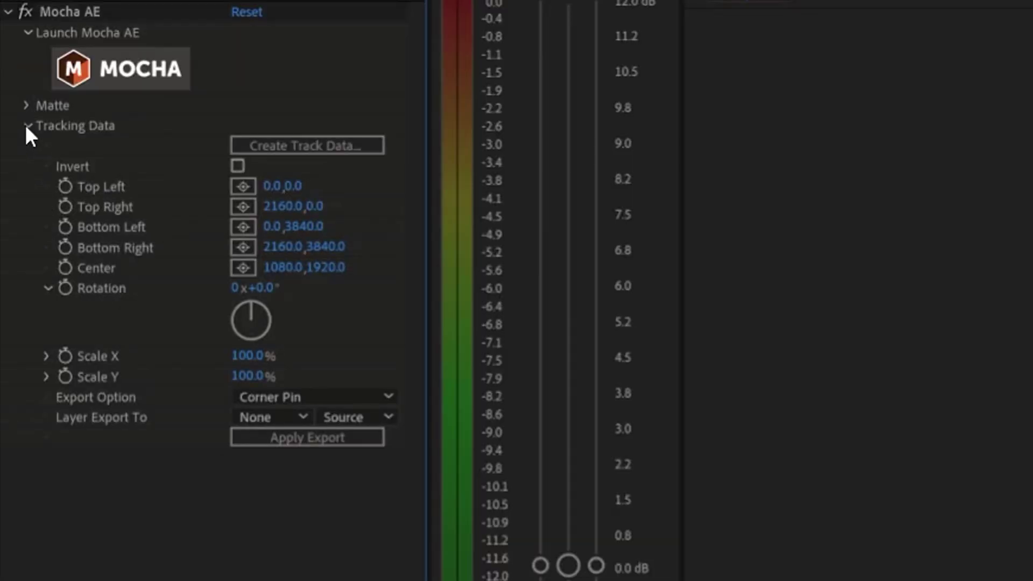
pyautogui.click(265, 144)
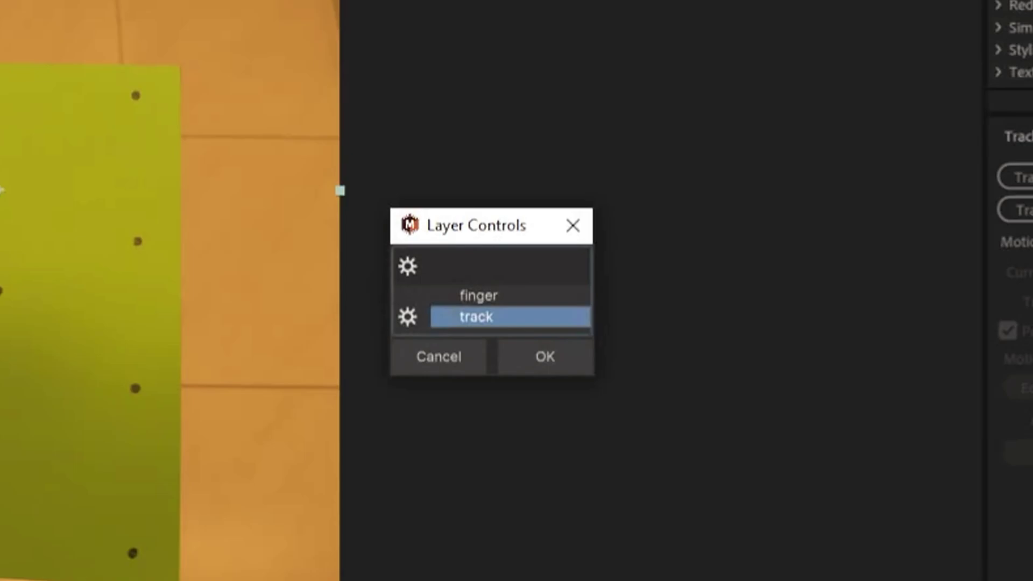
pyautogui.click(519, 356)
# Export the tracking data to the photo layer using the Corner Pin (Support Motion Blur) option
pyautogui.click(334, 403)
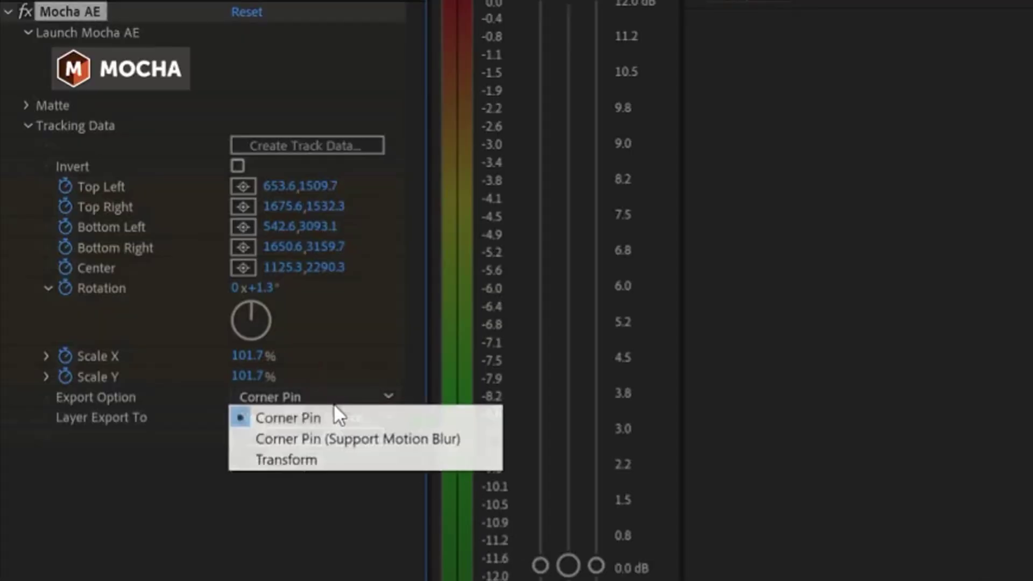
pyautogui.click(337, 433)
pyautogui.click(263, 417)
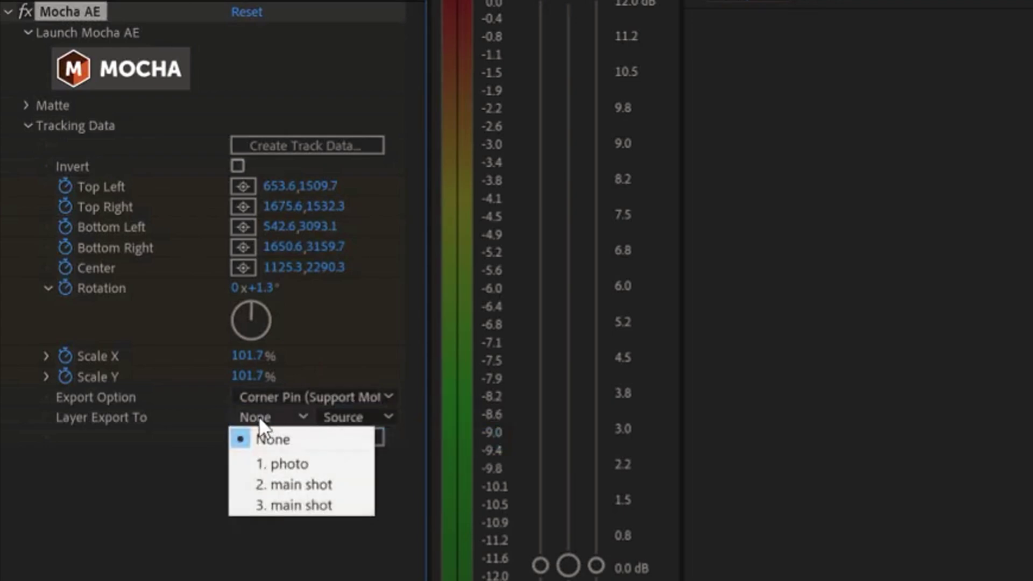
pyautogui.click(273, 463)
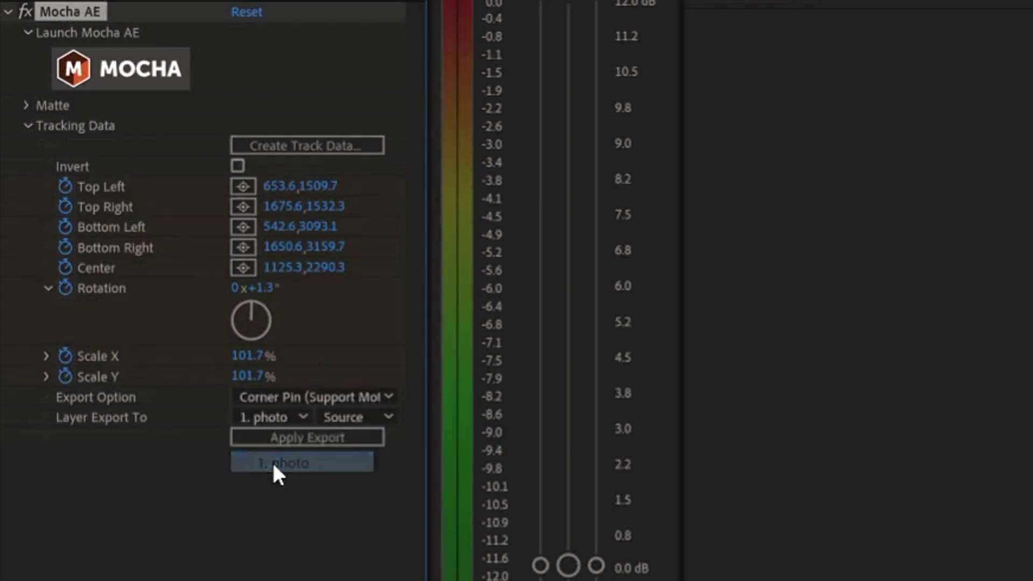
pyautogui.click(283, 438)
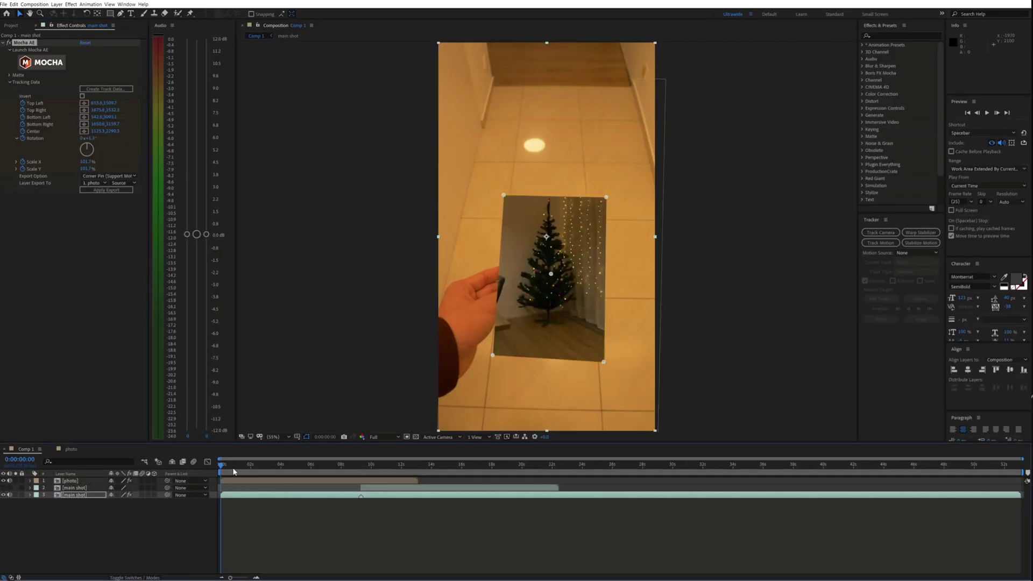
# Scrub through the tracked shot to 0:00:09:08 and trim the end of the photo layer there
pyautogui.moveTo(234, 472); pyautogui.dragTo(378, 468)
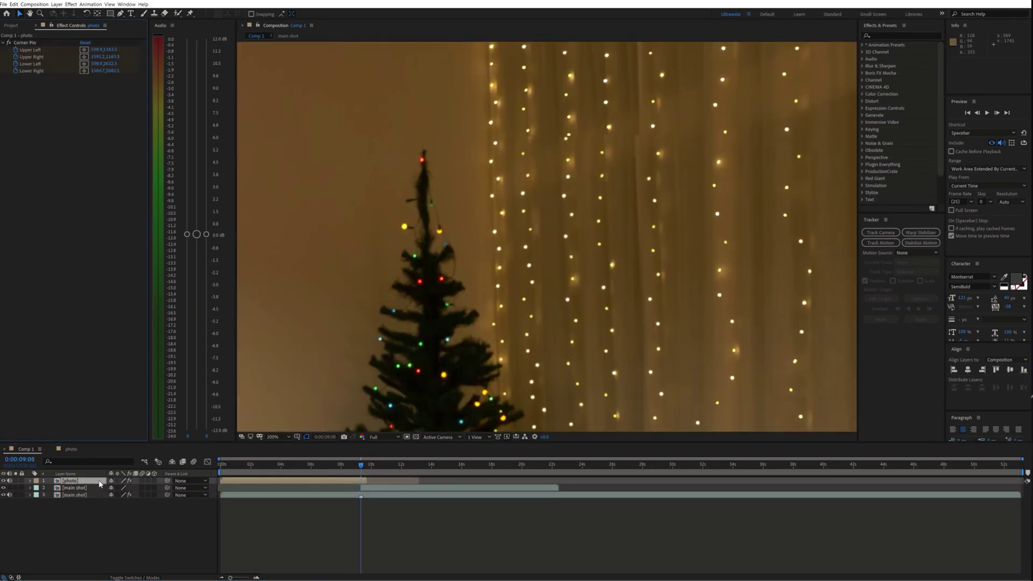
pyautogui.doubleClick(98, 479)
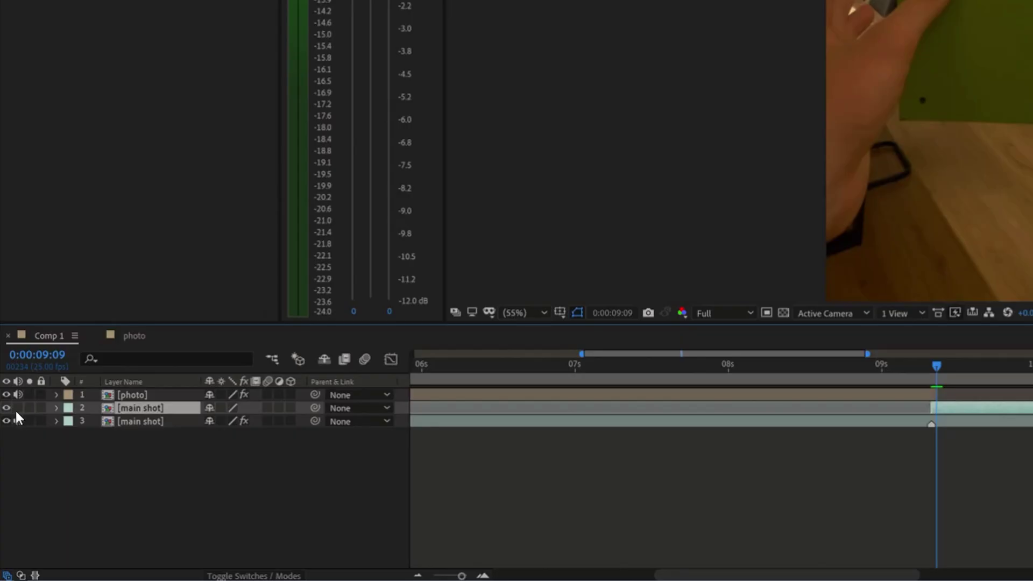
# Fade in the upper main shot layer with opacity keyframes from 0% at 0:00:08:21 to 100% at 0:00:09:09, and preview it
pyautogui.press('t')
pyautogui.click(97, 421)
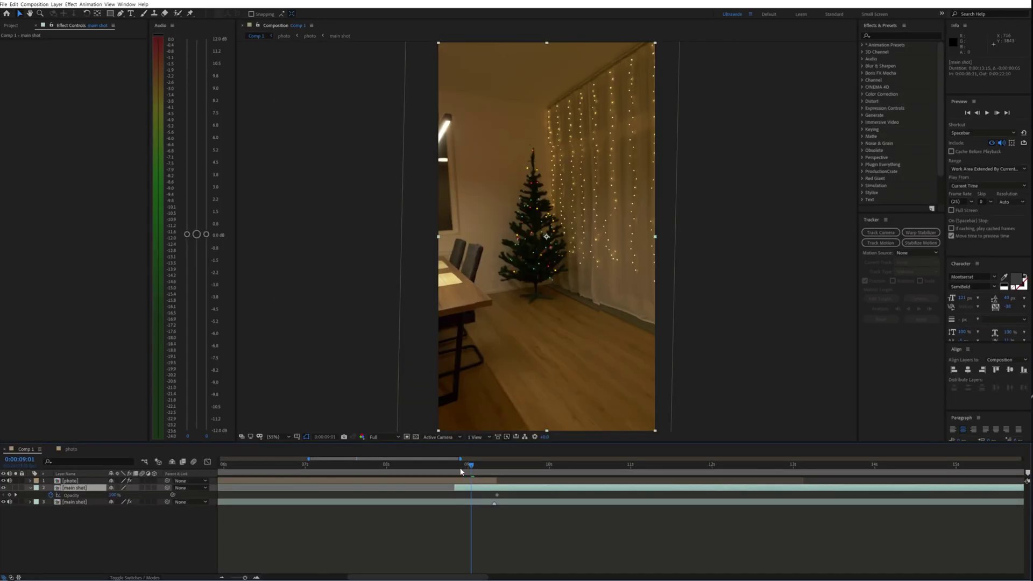
pyautogui.moveTo(464, 470); pyautogui.dragTo(455, 470)
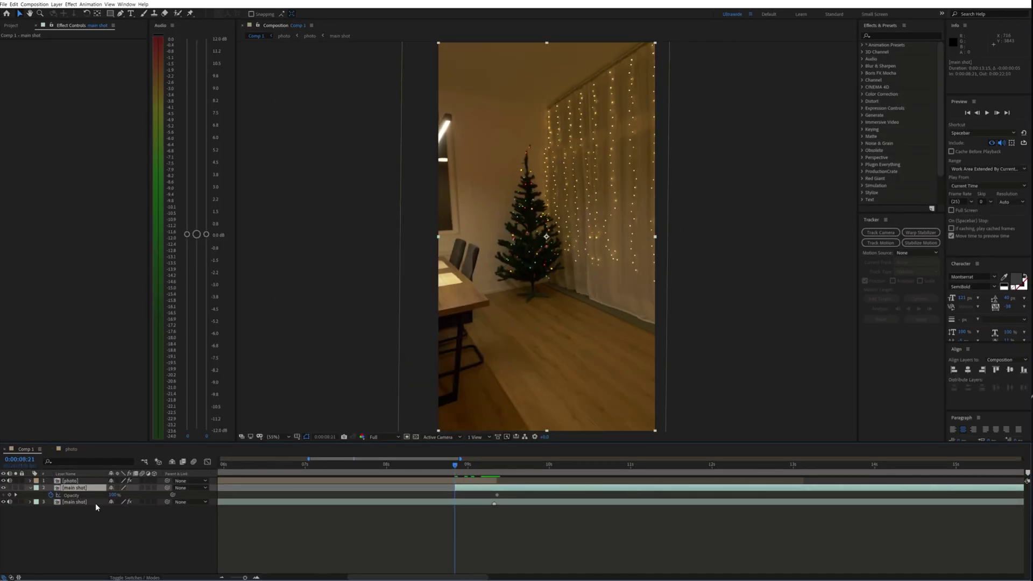
pyautogui.moveTo(113, 495); pyautogui.dragTo(64, 496)
pyautogui.press('space')
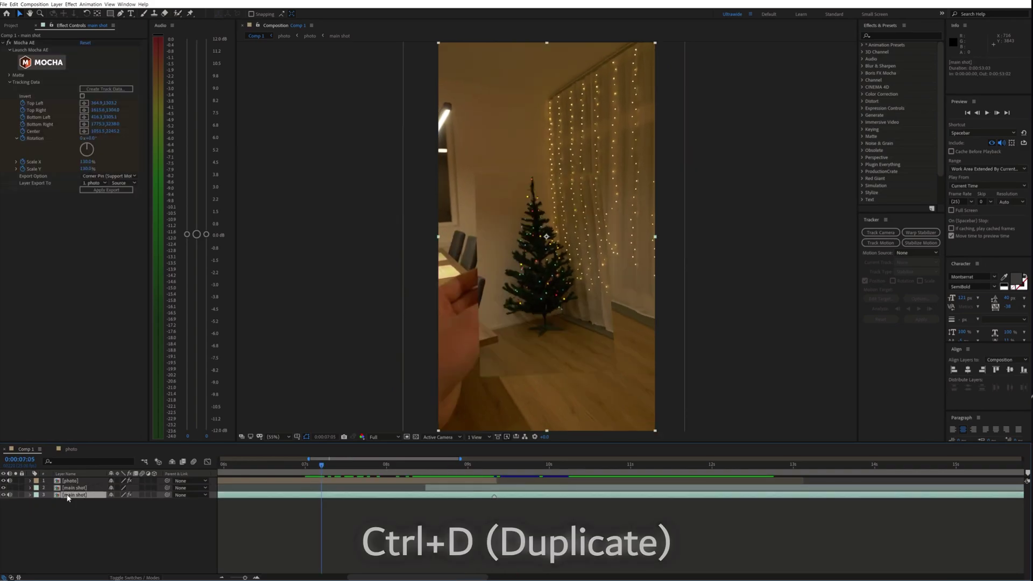
# Duplicate the tracked main shot as a top layer named finger and apply Keylight (1.2) to it
pyautogui.hotkey('ctrl', 'd')
pyautogui.moveTo(72, 480); pyautogui.dragTo(73, 479)
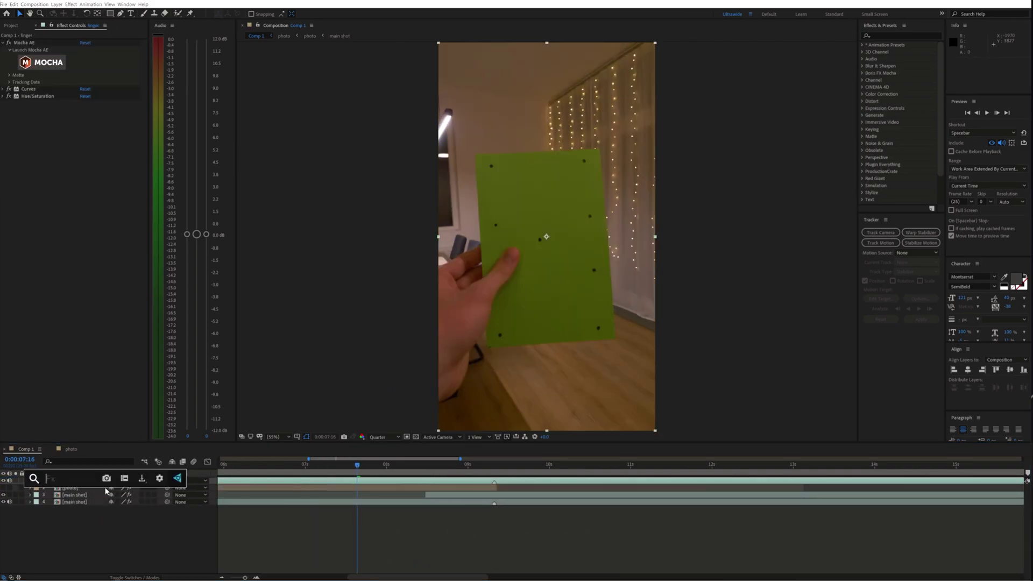
pyautogui.hotkey('ctrl', 'space')
pyautogui.write('k')
pyautogui.press('Return')
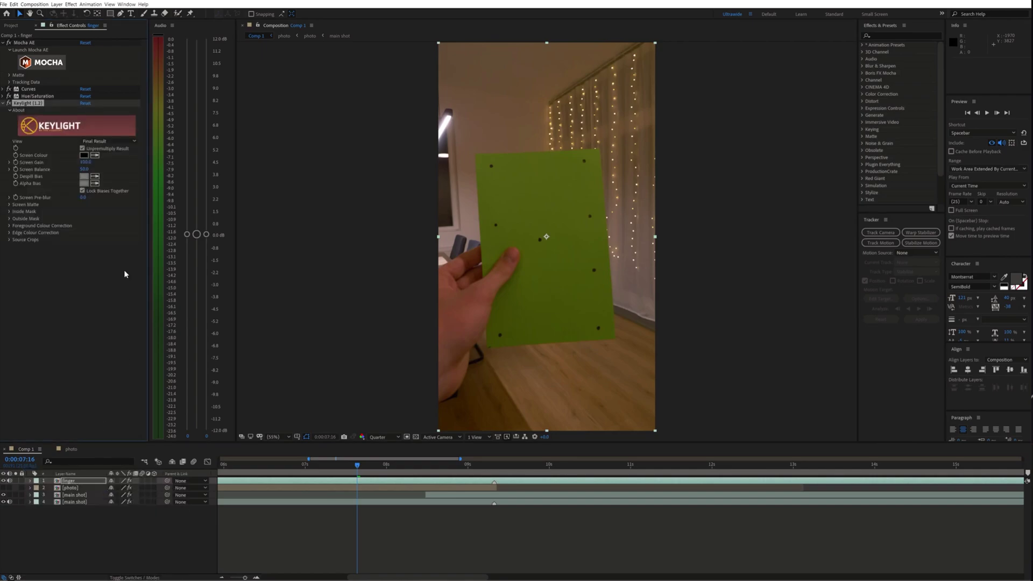
# Sample the card's green as the Keylight screen colour and switch the view to Screen Matte
pyautogui.click(95, 155)
pyautogui.click(523, 215)
pyautogui.click(110, 140)
pyautogui.click(111, 176)
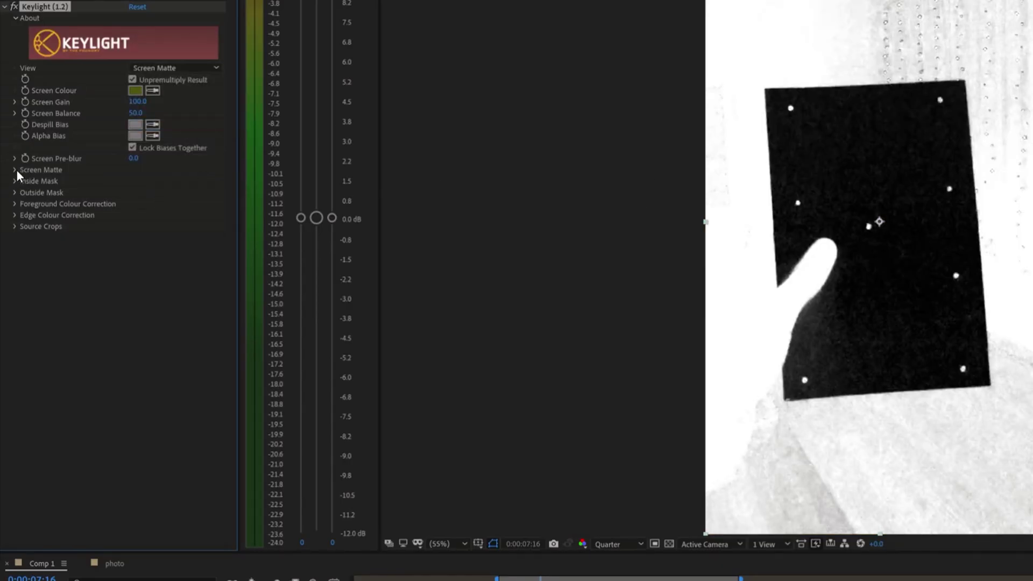
# Clean up the Keylight screen matte by raising Clip Black and setting Clip White to 34
pyautogui.click(9, 205)
pyautogui.moveTo(144, 197); pyautogui.dragTo(108, 194)
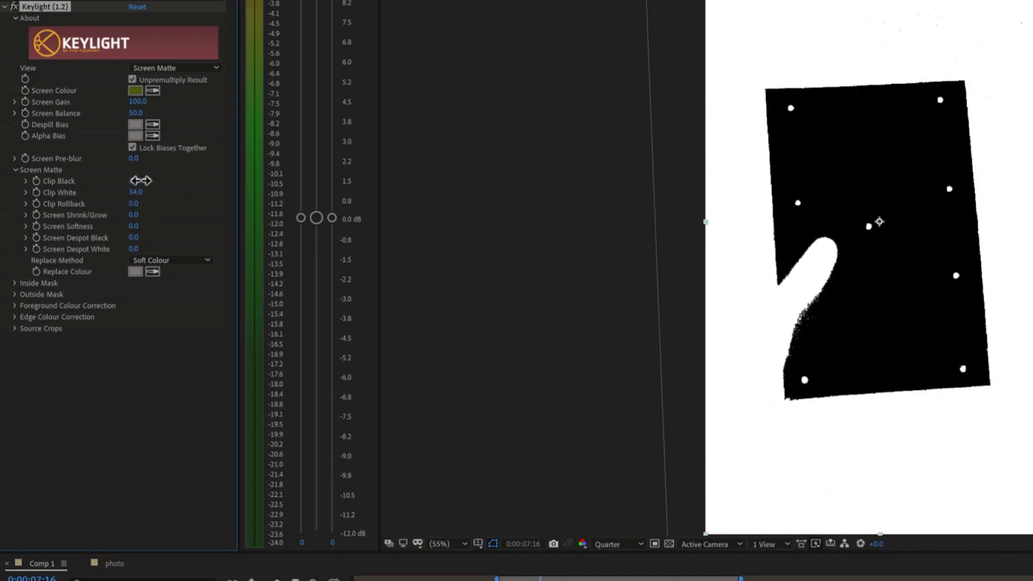
pyautogui.click(195, 184)
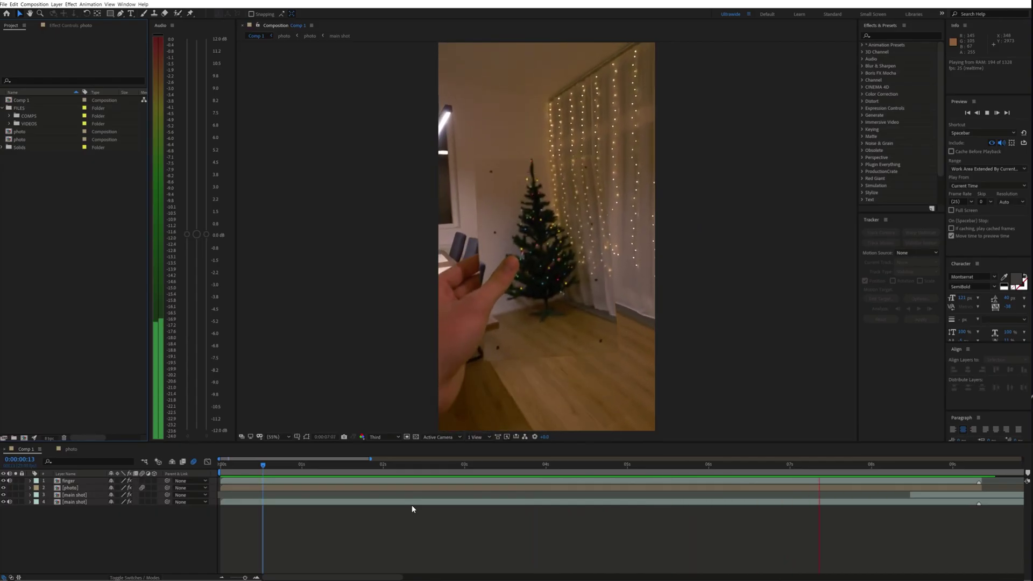
# Stop the preview, duplicate the bottom main shot layer and place the copy above all other layers
pyautogui.press('space')
pyautogui.moveTo(370, 459); pyautogui.dragTo(730, 465)
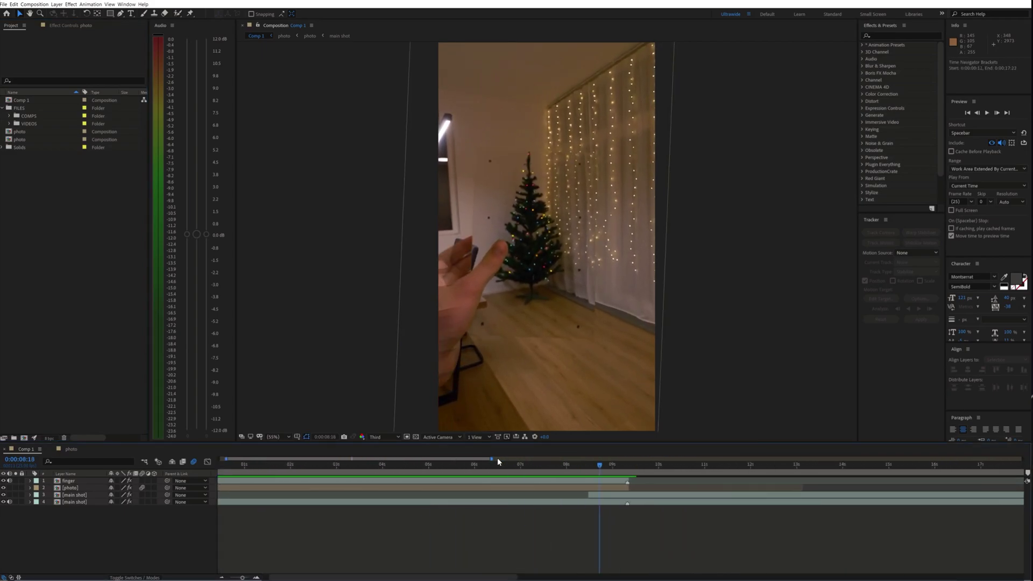
pyautogui.click(87, 501)
pyautogui.hotkey('ctrl', 'd')
pyautogui.moveTo(89, 502); pyautogui.dragTo(93, 480)
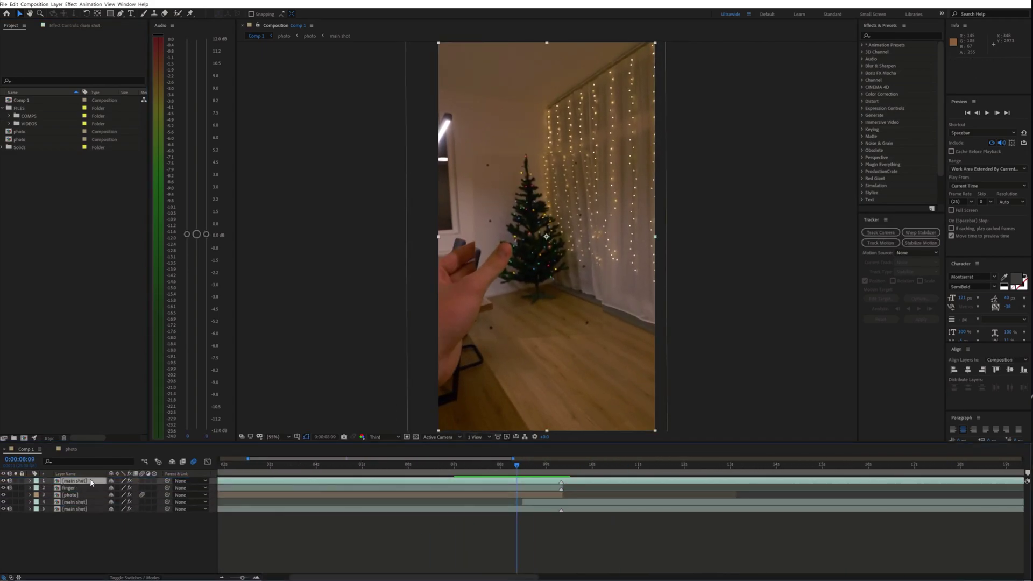
# Split the top main shot copy at 0:00:08:09, delete its earlier part and rename the remaining layer roto
pyautogui.hotkey('ctrl', 'shift', 'd')
pyautogui.click(503, 489)
pyautogui.press('Delete')
pyautogui.click(88, 481)
pyautogui.press('Return')
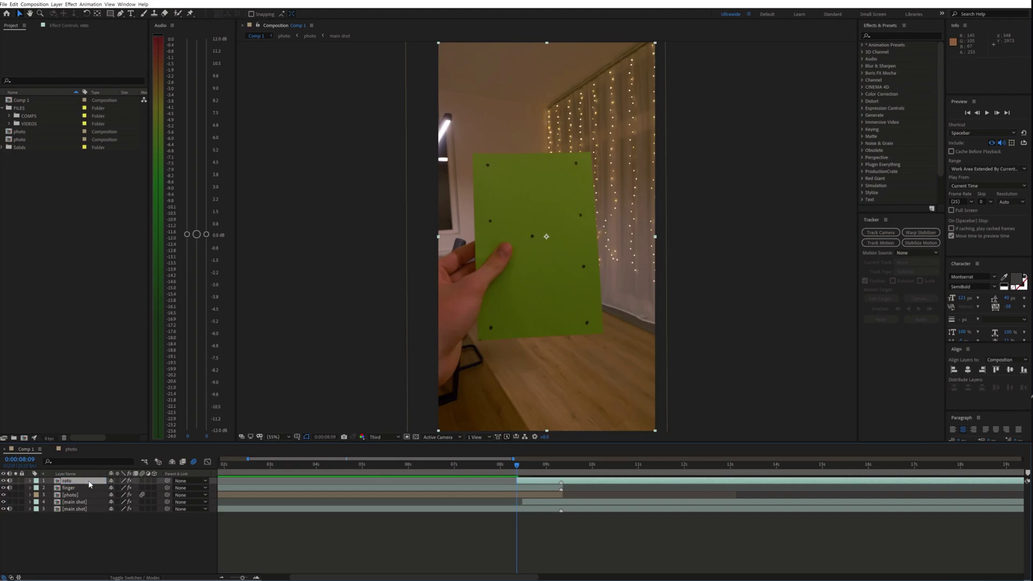
pyautogui.hotkey('ctrl', 'shift', 'c')
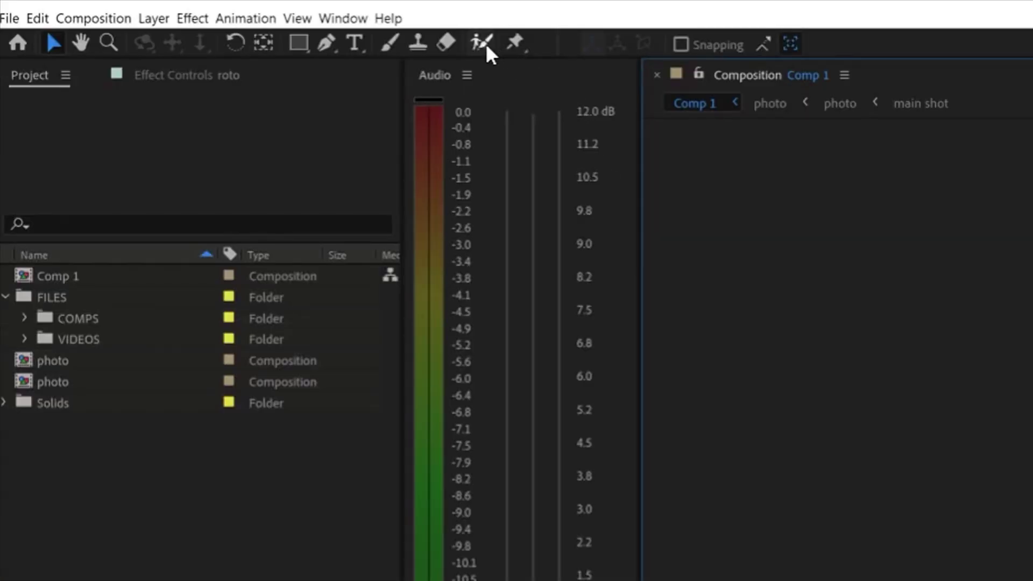
# Select the hand on the roto layer with the Roto Brush at 0:00:08:09, including the thumb and fingers
pyautogui.click(486, 44)
pyautogui.doubleClick(523, 479)
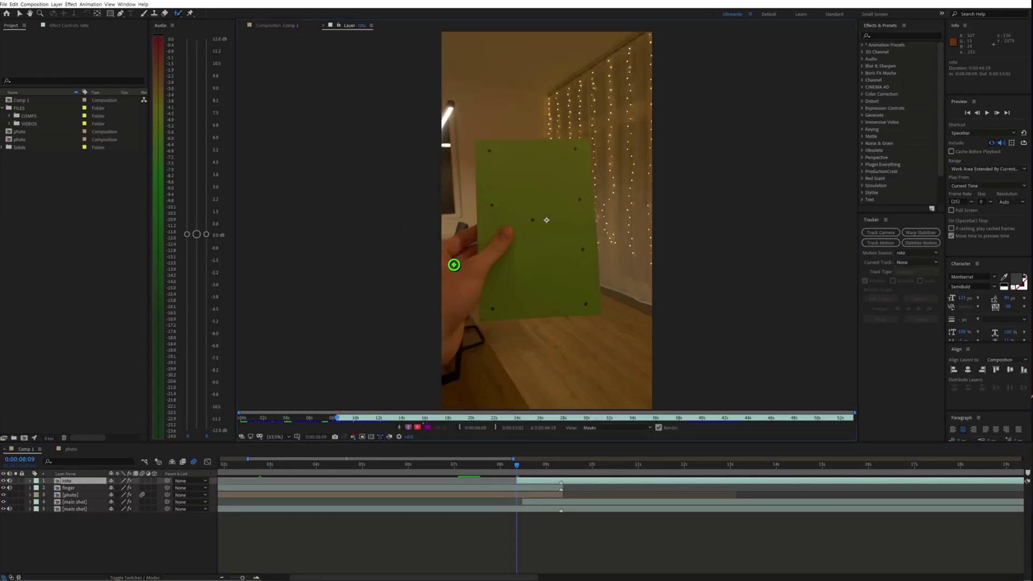
pyautogui.scroll(1, 454, 265)
pyautogui.moveTo(447, 284); pyautogui.dragTo(501, 187)
pyautogui.moveTo(522, 150)
pyautogui.mouseDown()
pyautogui.moveTo(438, 251)
pyautogui.moveTo(414, 357)
pyautogui.mouseUp()
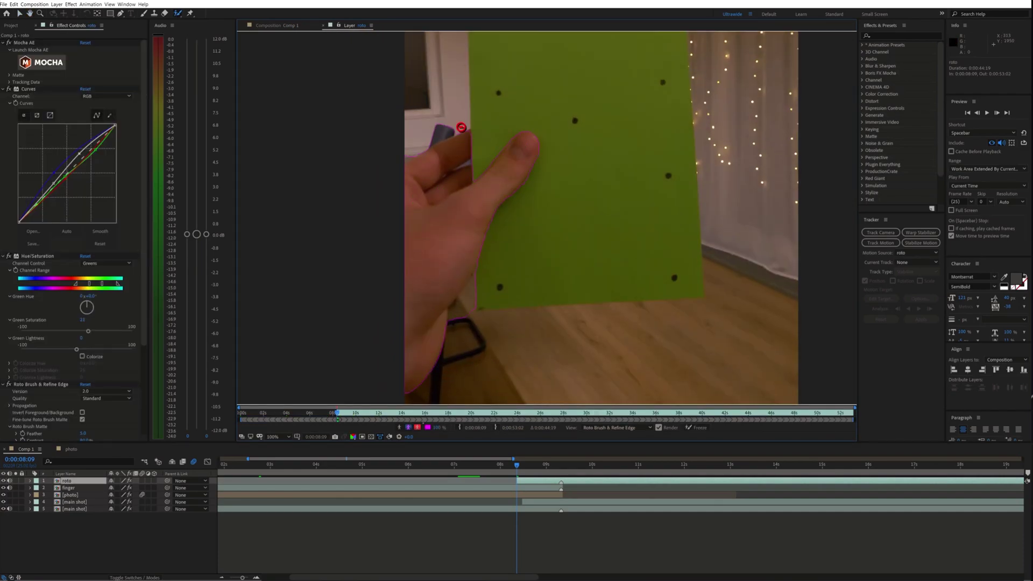
# Propagate the hand's Roto Brush selection through the following frames, freeze it and close the layer view
pyautogui.press('space')
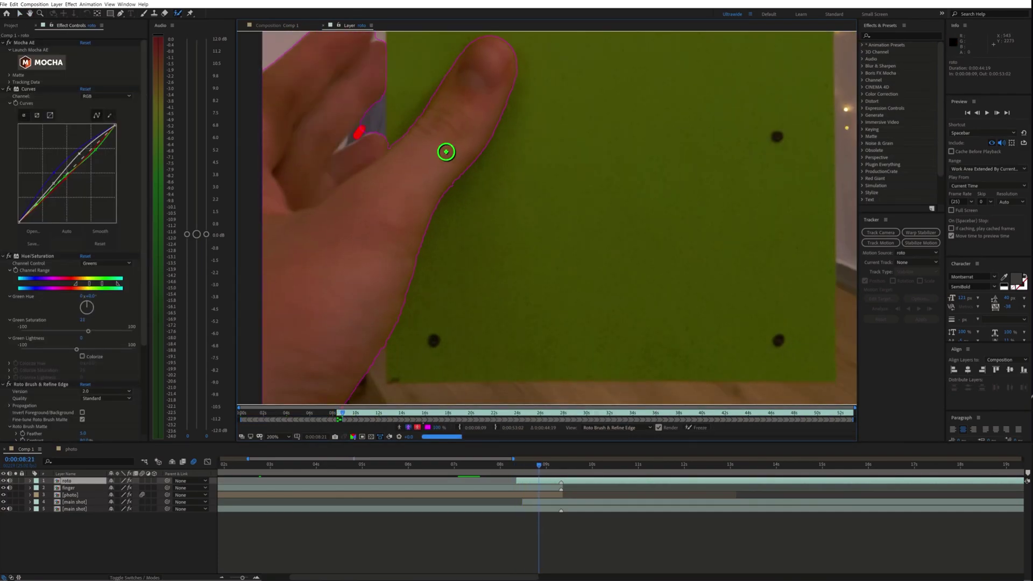
pyautogui.click(697, 427)
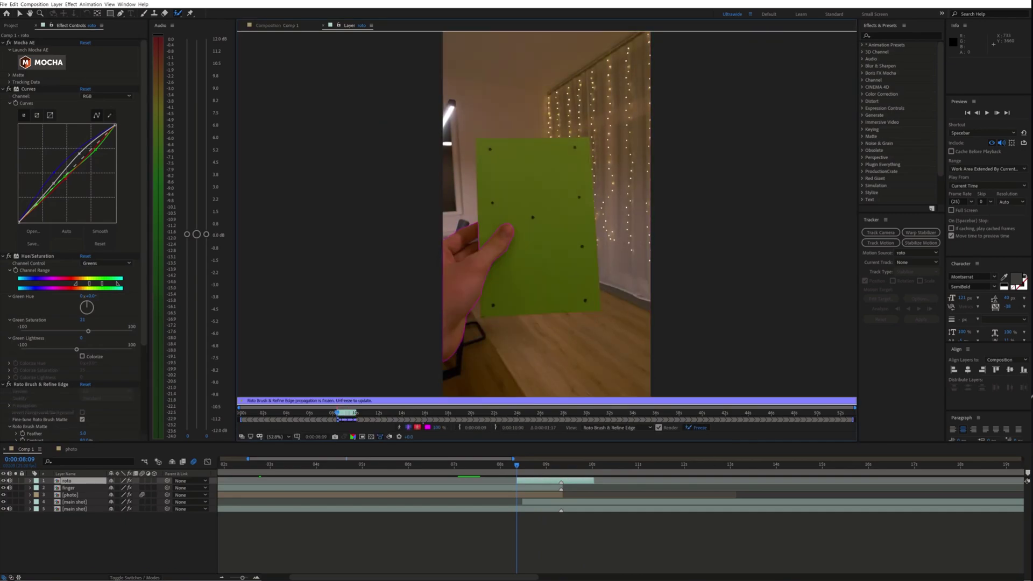
pyautogui.click(322, 26)
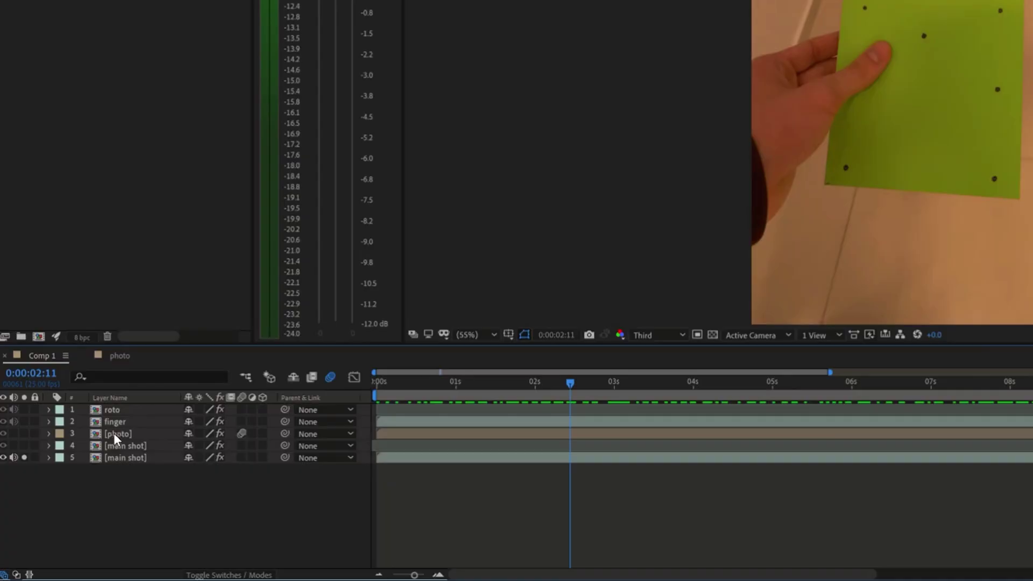
# Duplicate the photo layer and pre-compose the upper copy as matte
pyautogui.click(119, 433)
pyautogui.hotkey('ctrl', 'd')
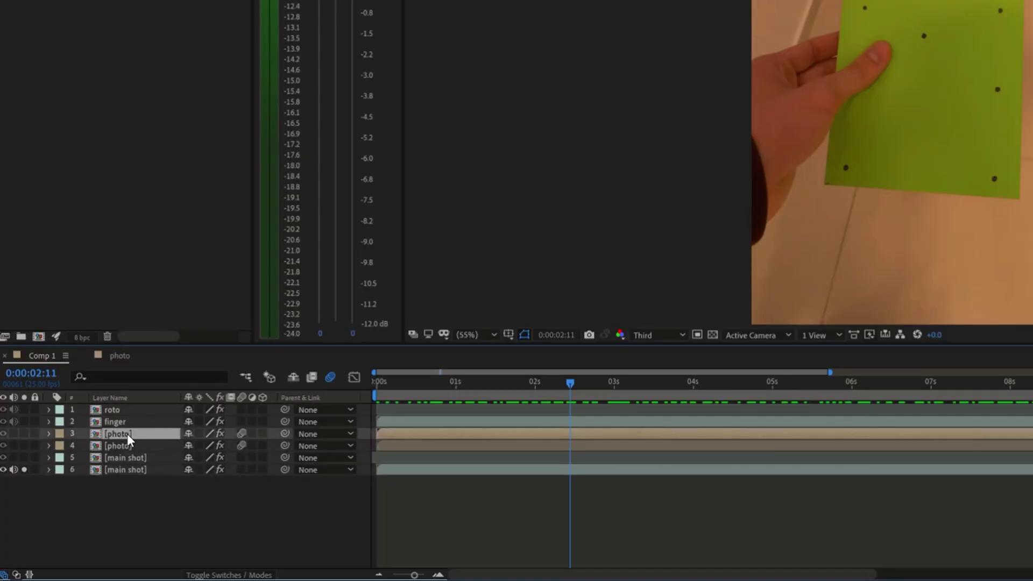
pyautogui.rightClick(129, 440)
pyautogui.click(170, 375)
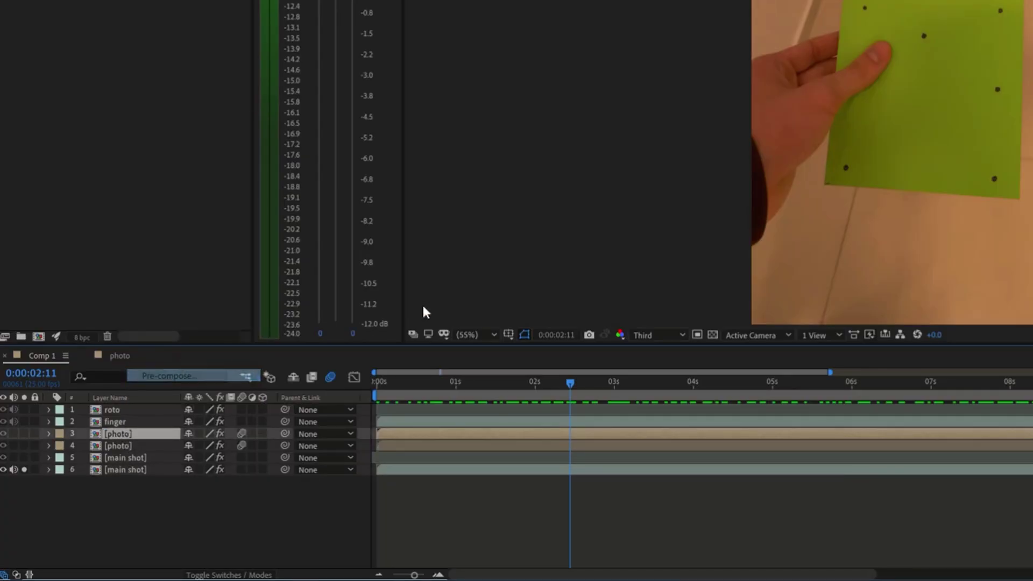
pyautogui.press('Return')
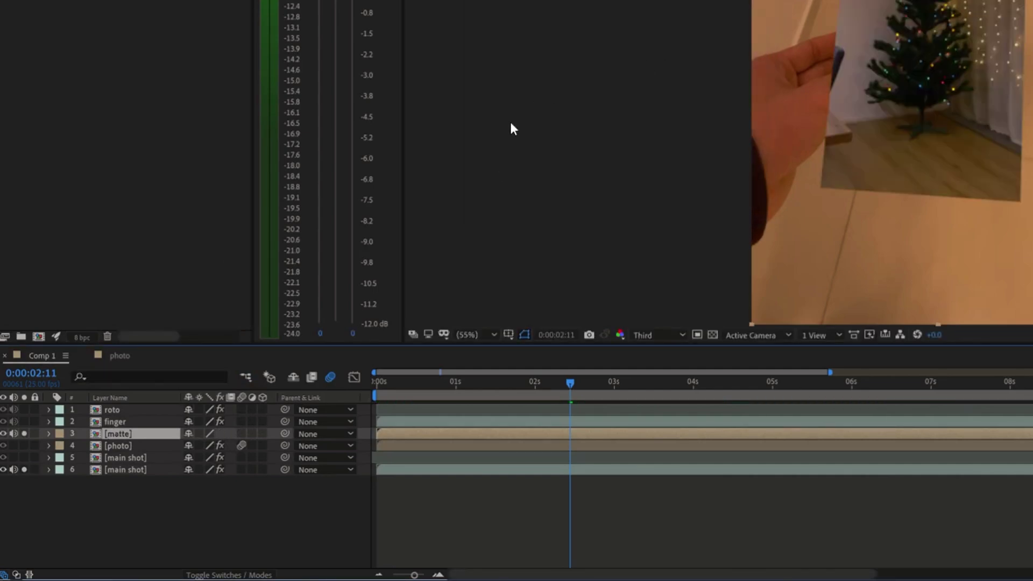
# Apply a Fill effect to the matte layer and set its colour to white
pyautogui.hotkey('ctrl', 'space')
pyautogui.write('fill')
pyautogui.press('Return')
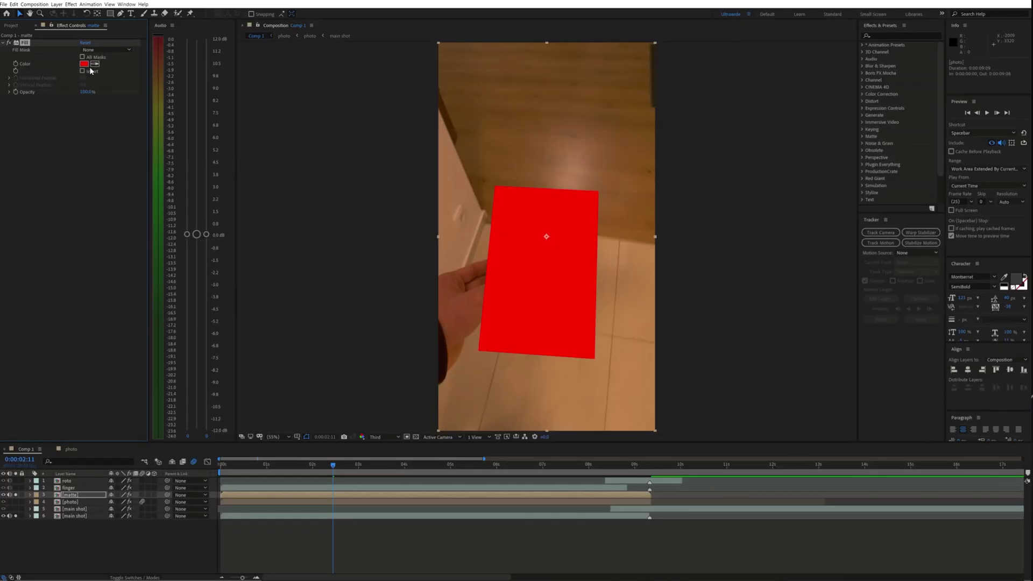
pyautogui.click(87, 64)
pyautogui.moveTo(42, 129); pyautogui.dragTo(11, 56)
pyautogui.press('Return')
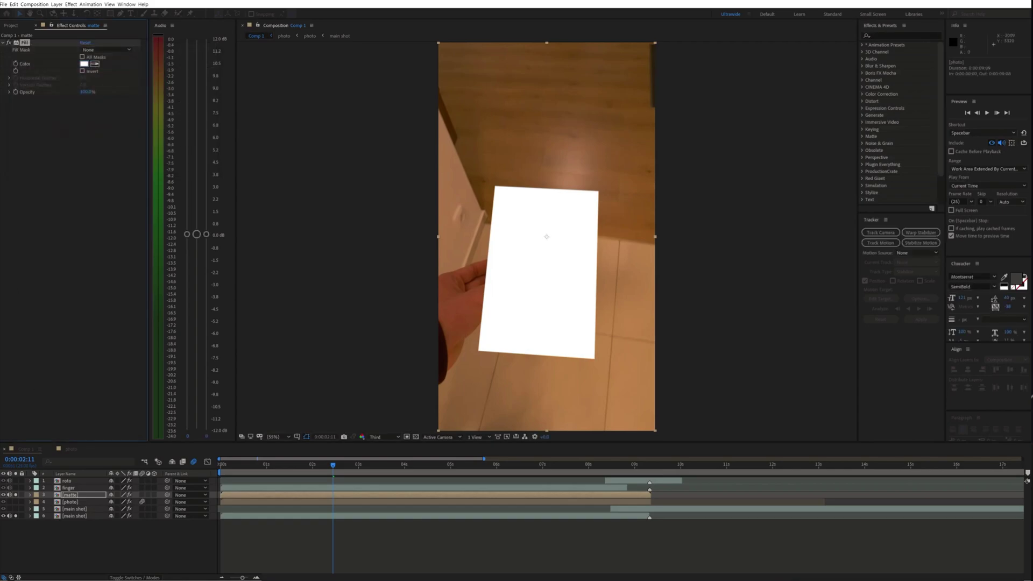
# Duplicate the card's main shot layer, place the copy directly below the matte layer and set its track matte to Alpha Matte
pyautogui.click(80, 515)
pyautogui.hotkey('ctrl', 'd')
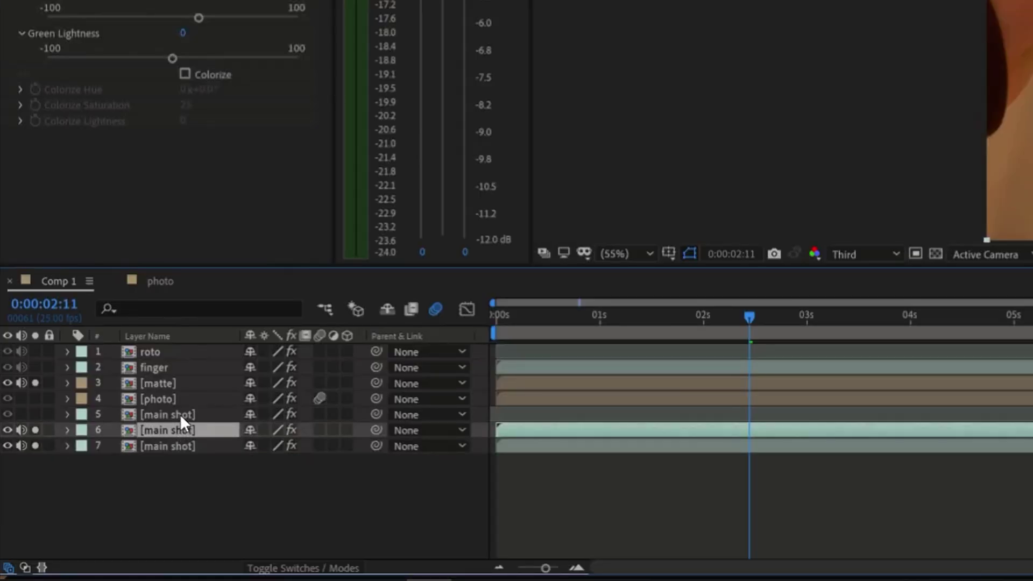
pyautogui.moveTo(80, 516); pyautogui.dragTo(80, 499)
pyautogui.moveTo(180, 393); pyautogui.dragTo(180, 394)
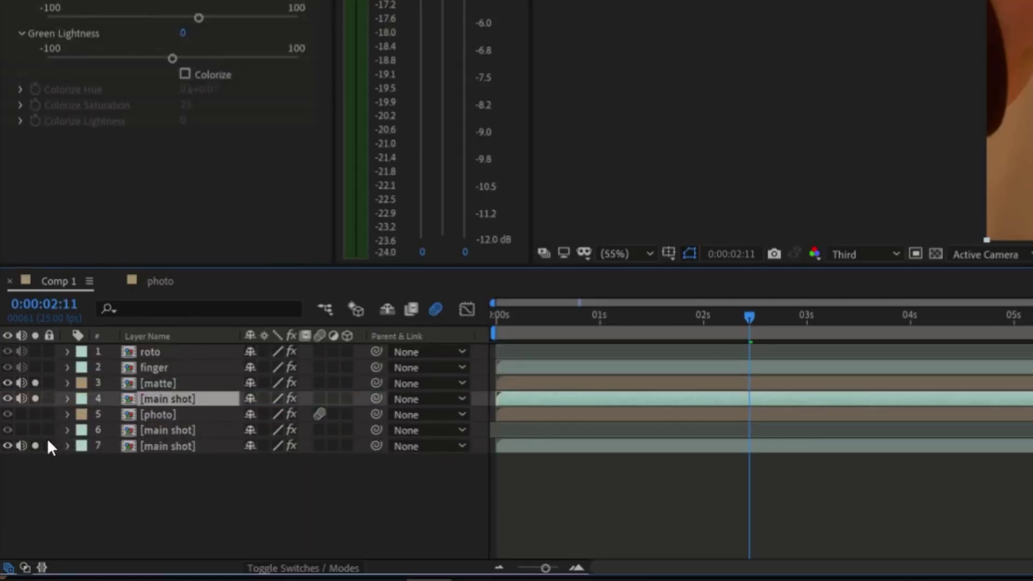
pyautogui.click(304, 569)
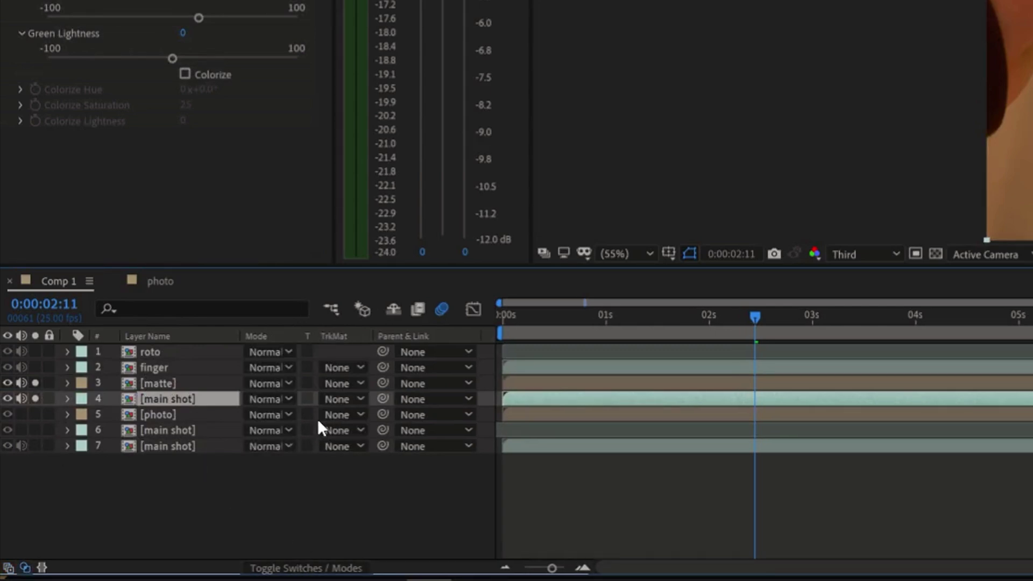
pyautogui.click(342, 399)
pyautogui.click(360, 451)
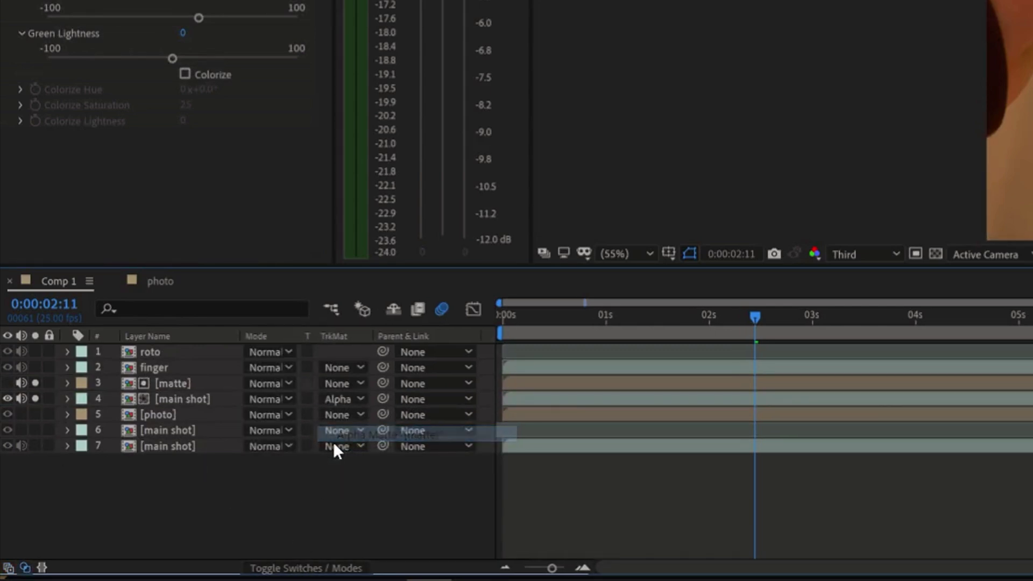
# Apply a Tint effect to the matted main shot layer and set its blending mode to Soft Light
pyautogui.hotkey('ctrl', 'space')
pyautogui.write('tint')
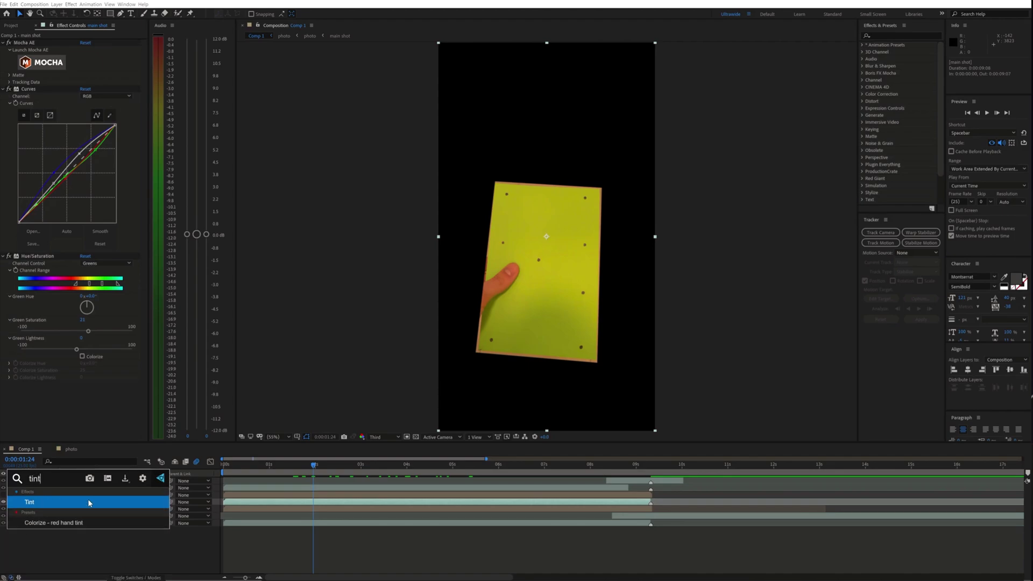
pyautogui.press('Return')
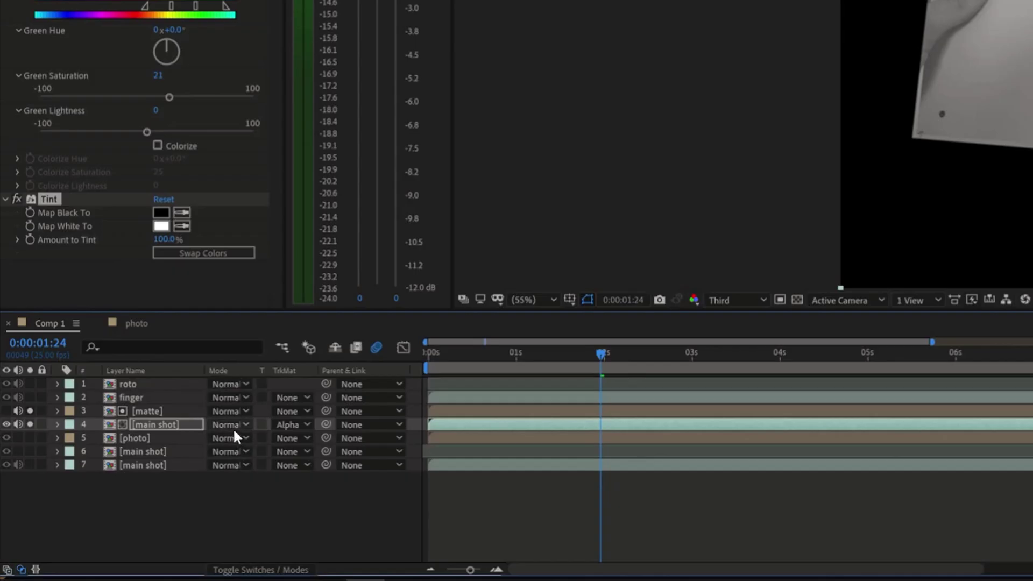
pyautogui.click(119, 503)
pyautogui.click(152, 347)
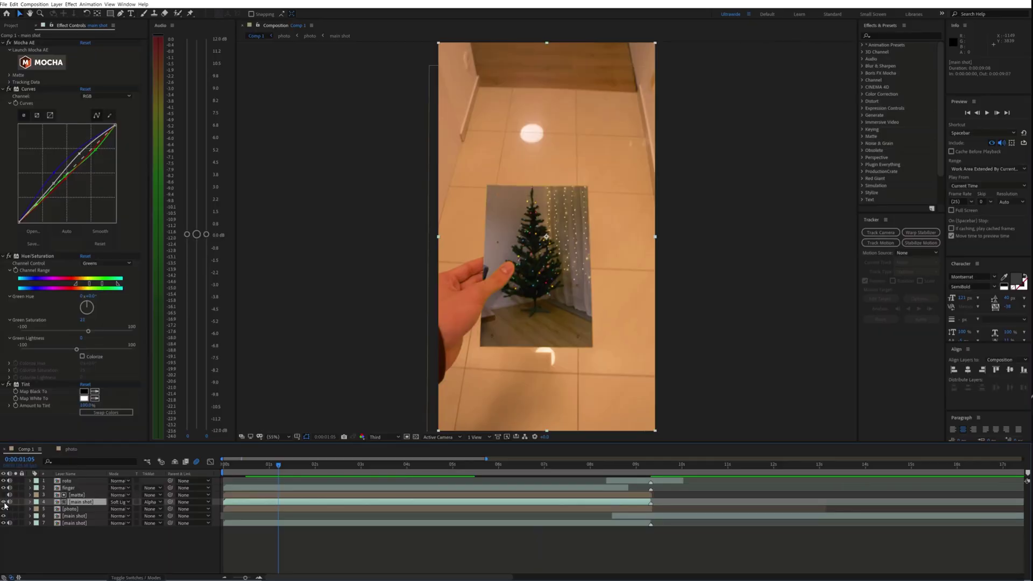
pyautogui.click(6, 424)
pyautogui.click(6, 424)
pyautogui.click(6, 425)
pyautogui.click(7, 424)
pyautogui.press('space')
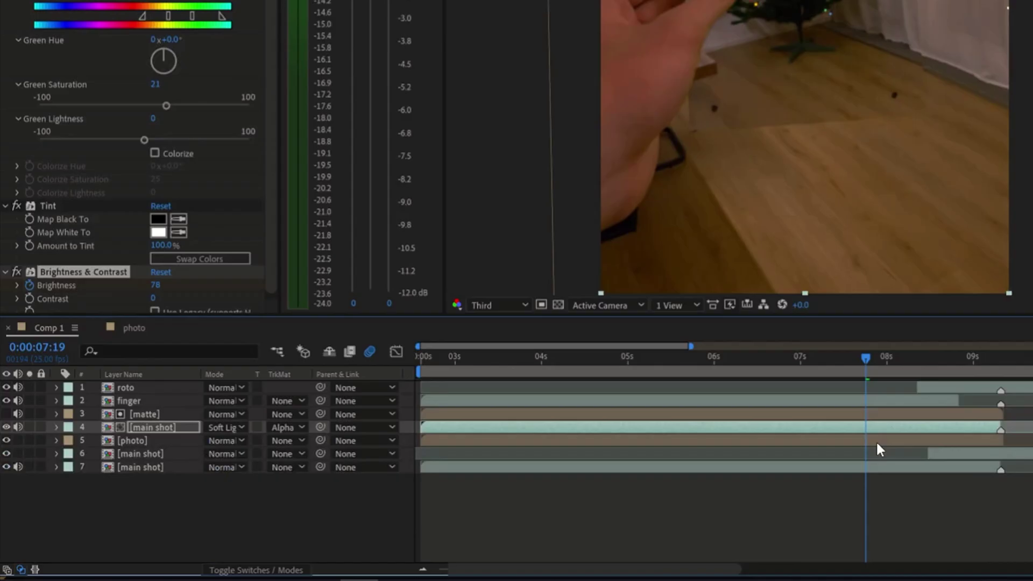
# Add an opacity keyframe at 100% on the tinted main shot layer at 0:00:07:18 and go to the layer's end
pyautogui.press('t')
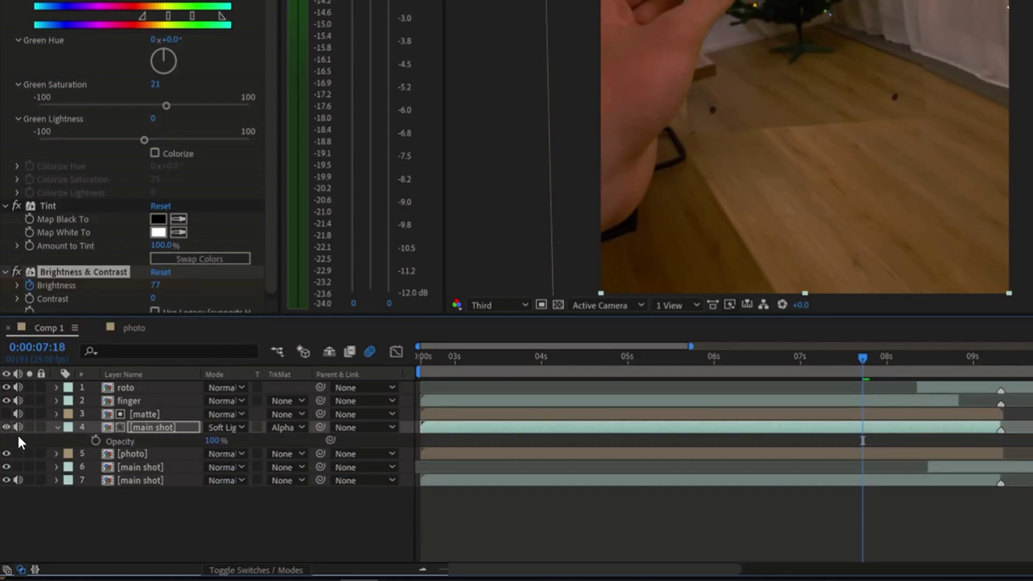
pyautogui.click(97, 441)
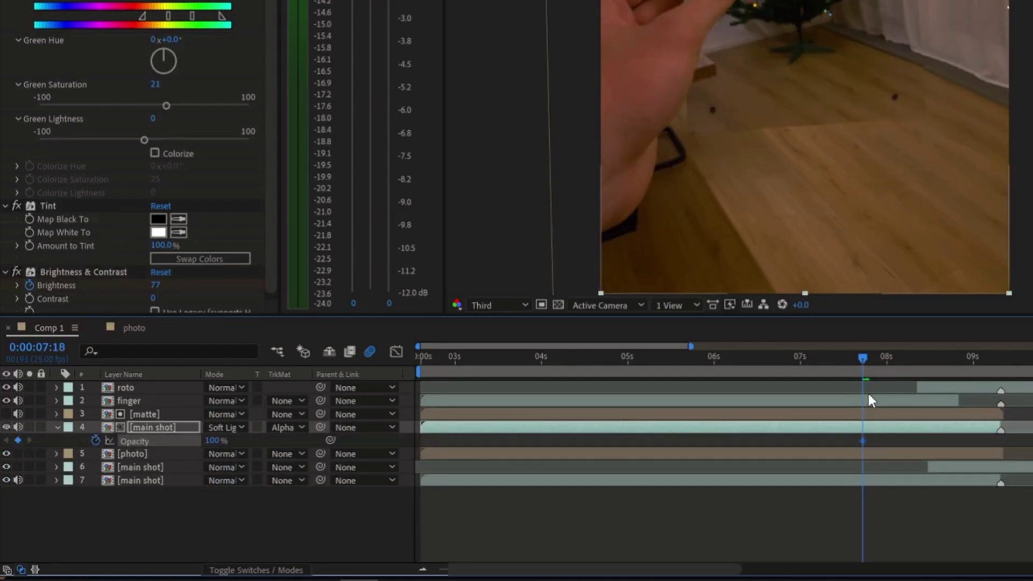
pyautogui.moveTo(864, 359); pyautogui.dragTo(998, 377)
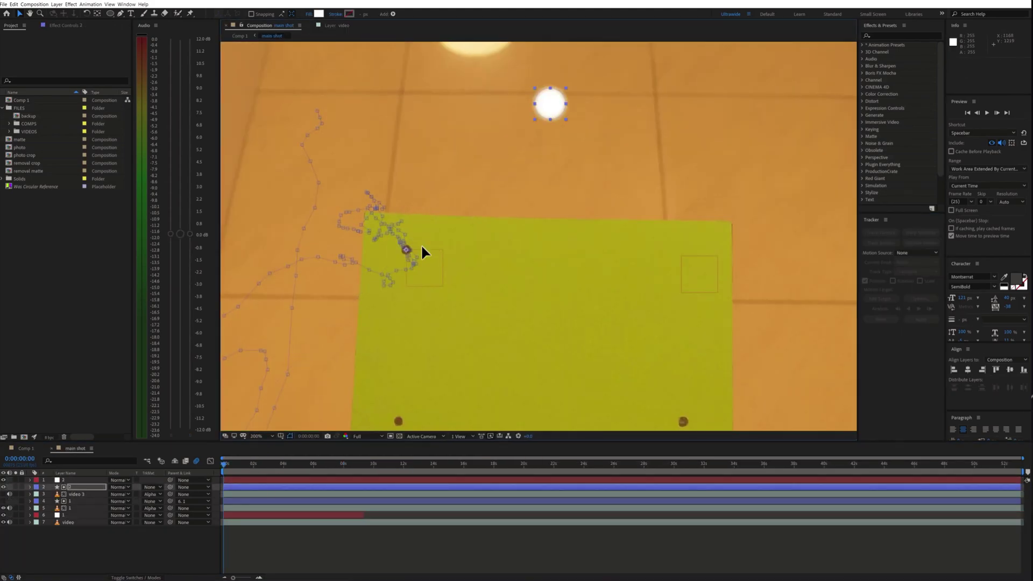
pyautogui.press('space')
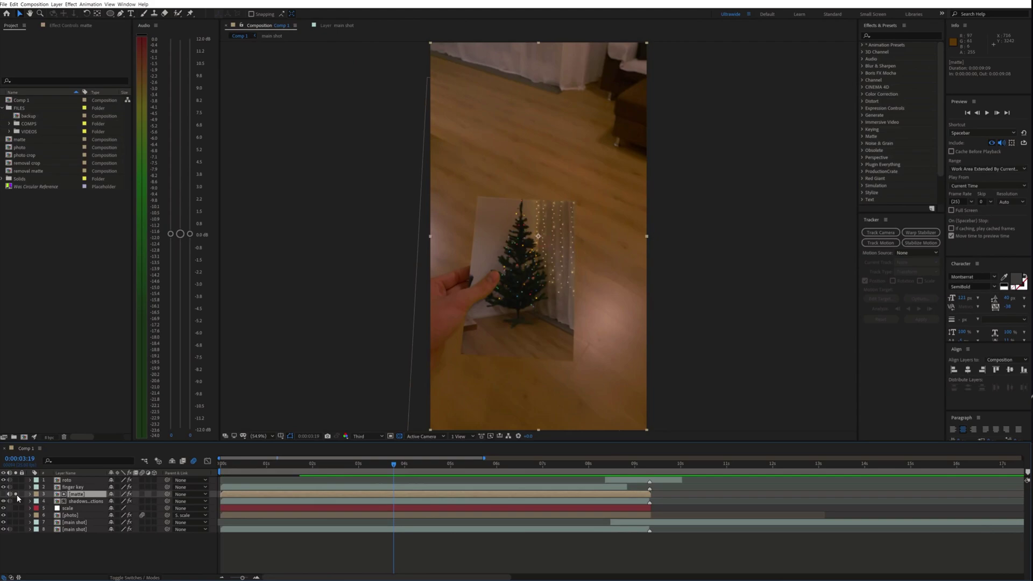
# Duplicate the matte layer, turn on the upper copy and go to 0:00:02:06
pyautogui.hotkey('ctrl', 'd')
pyautogui.click(122, 551)
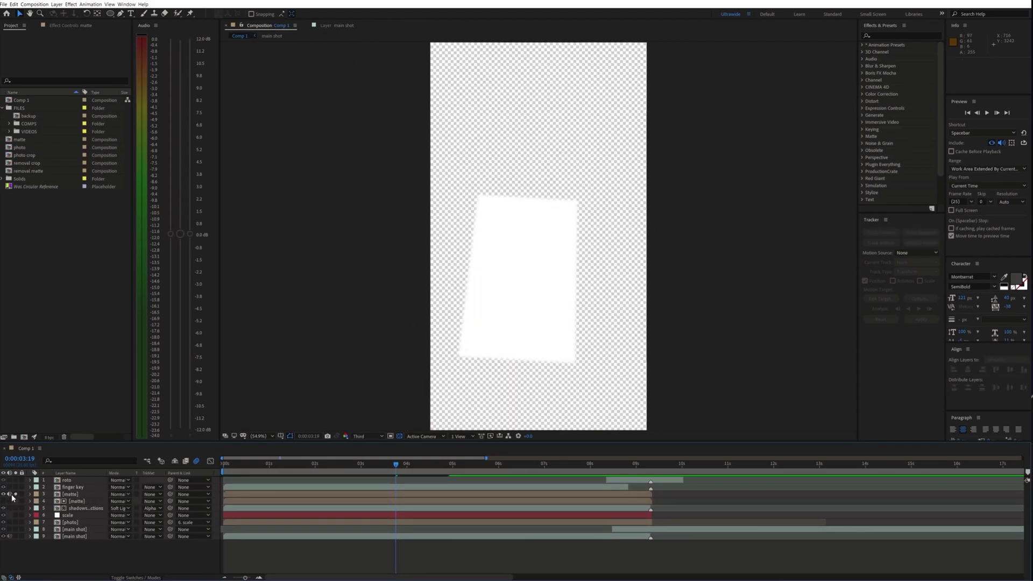
pyautogui.moveTo(337, 466); pyautogui.dragTo(327, 467)
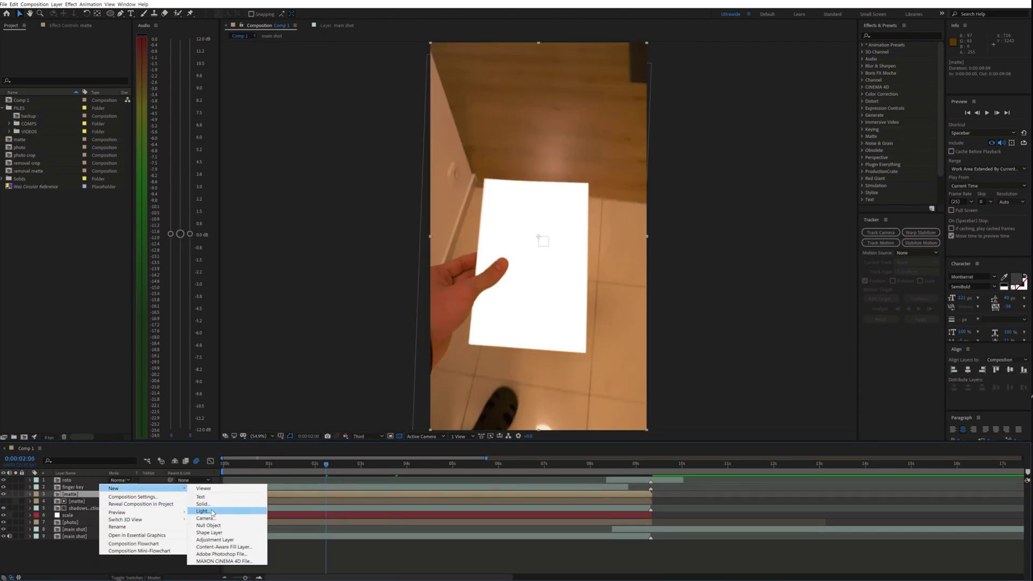
# Create a light gray solid above the matte copy and draw a wedge-shaped mask on it across the card
pyautogui.press('Return')
pyautogui.press('Return')
pyautogui.press('g')
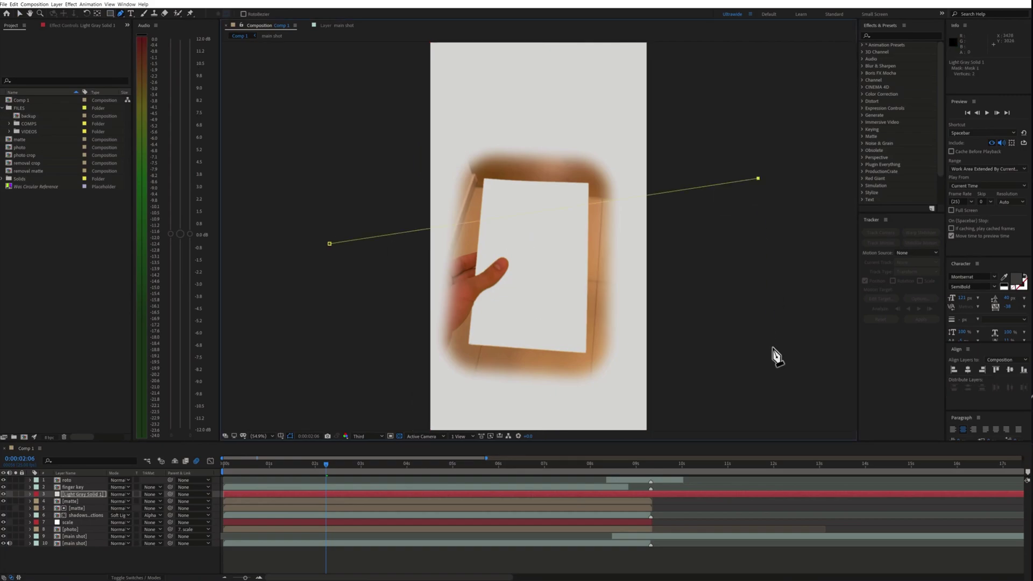
pyautogui.click(773, 348)
pyautogui.press('v')
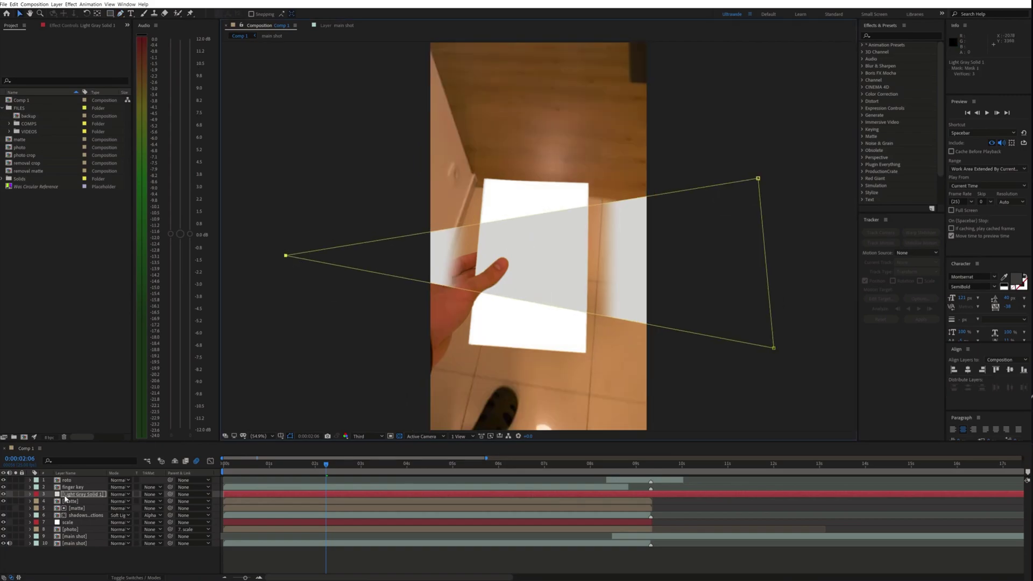
# Use the reflection solid as an alpha matte for the matte copy and keyframe its mask path along the shot
pyautogui.click(163, 508)
pyautogui.click(164, 517)
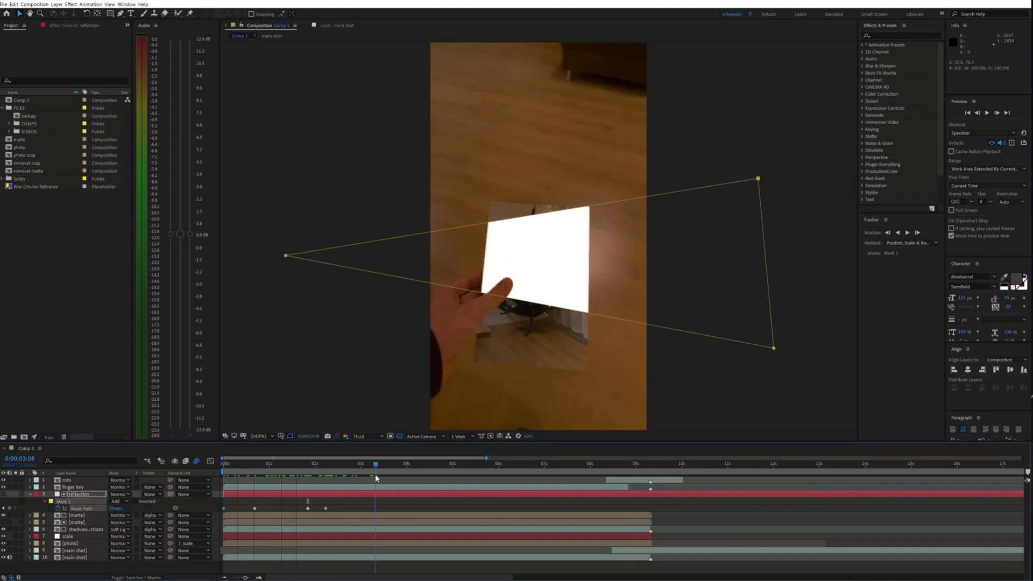
pyautogui.moveTo(414, 484); pyautogui.dragTo(510, 473)
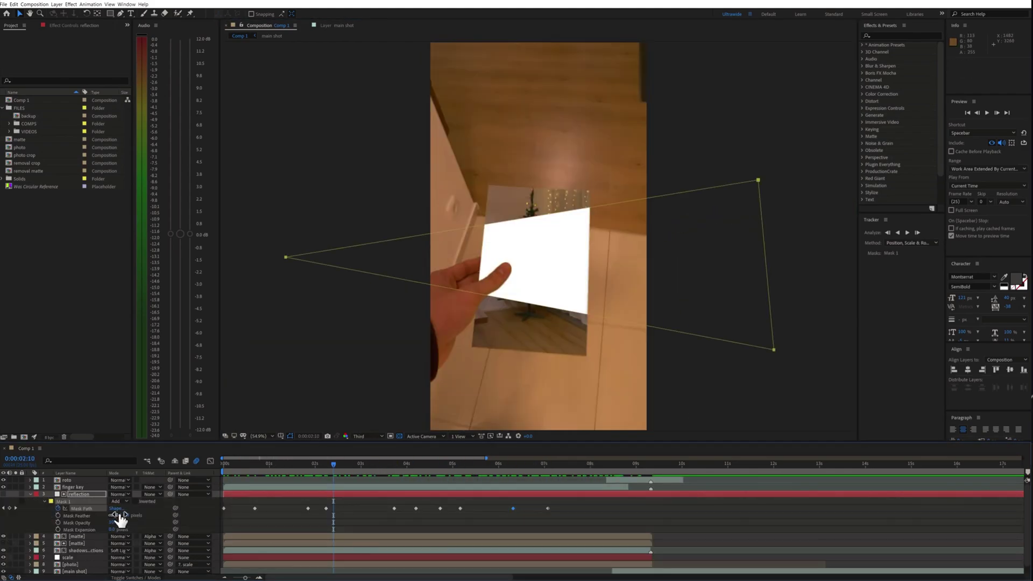
# Feather the reflection layer's mask and lower the layer's opacity to a faint glare over the photo
pyautogui.moveTo(123, 516); pyautogui.dragTo(412, 522)
pyautogui.moveTo(113, 508); pyautogui.dragTo(74, 502)
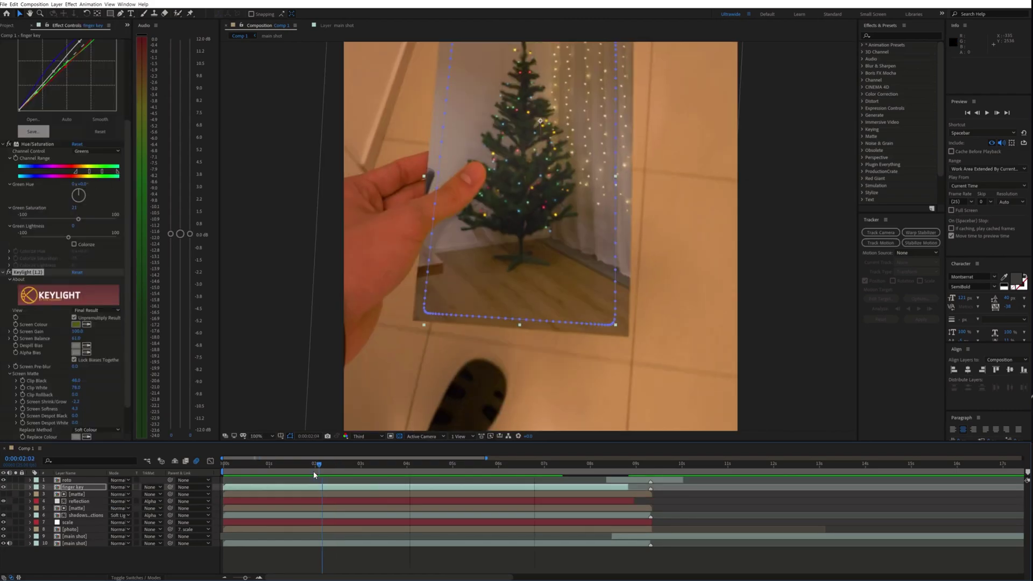
pyautogui.moveTo(313, 470); pyautogui.dragTo(403, 473)
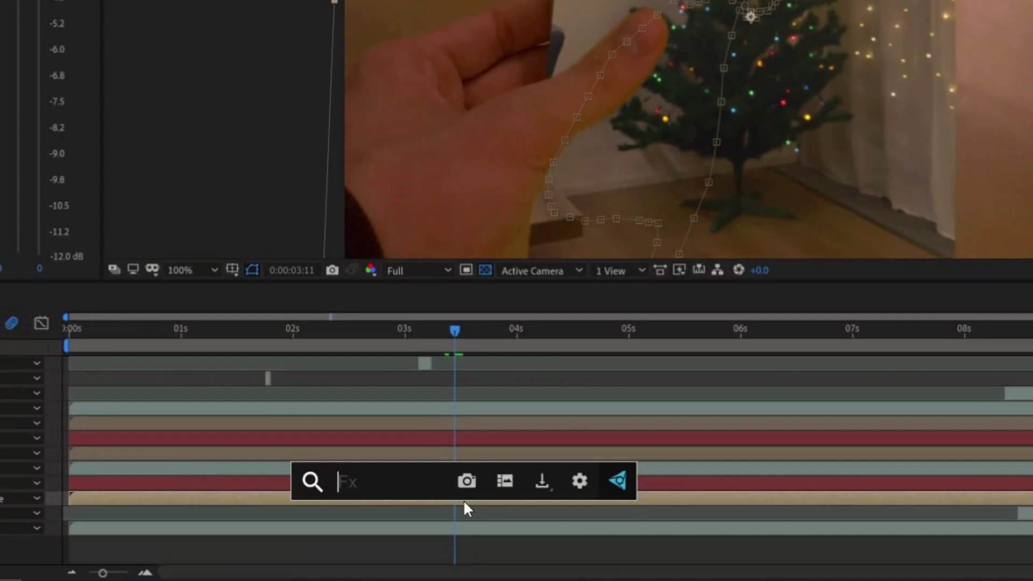
# Apply a Noise effect to the photo layer and set its amount to 5
pyautogui.write('noise')
pyautogui.press('Return')
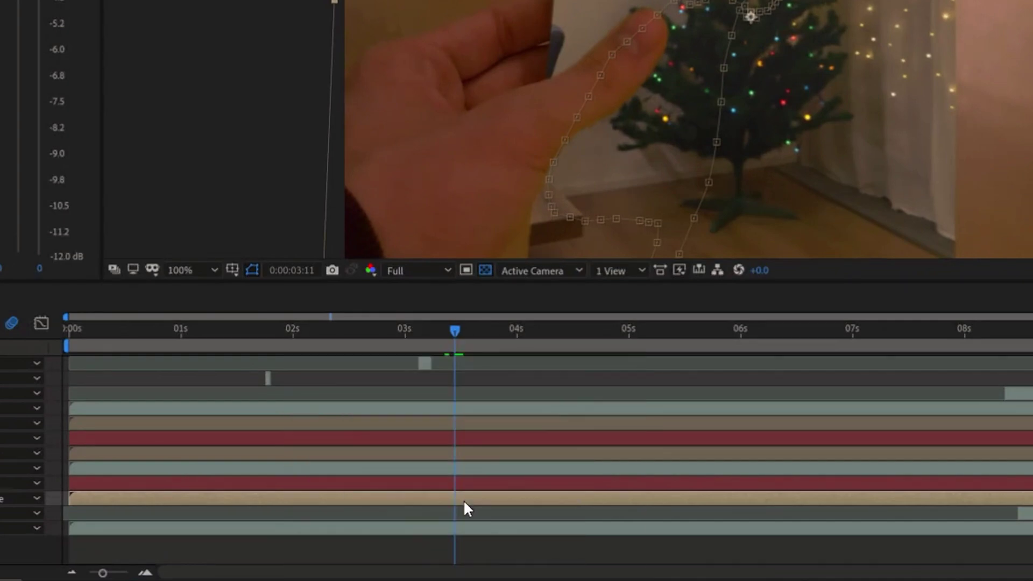
pyautogui.click(183, 287)
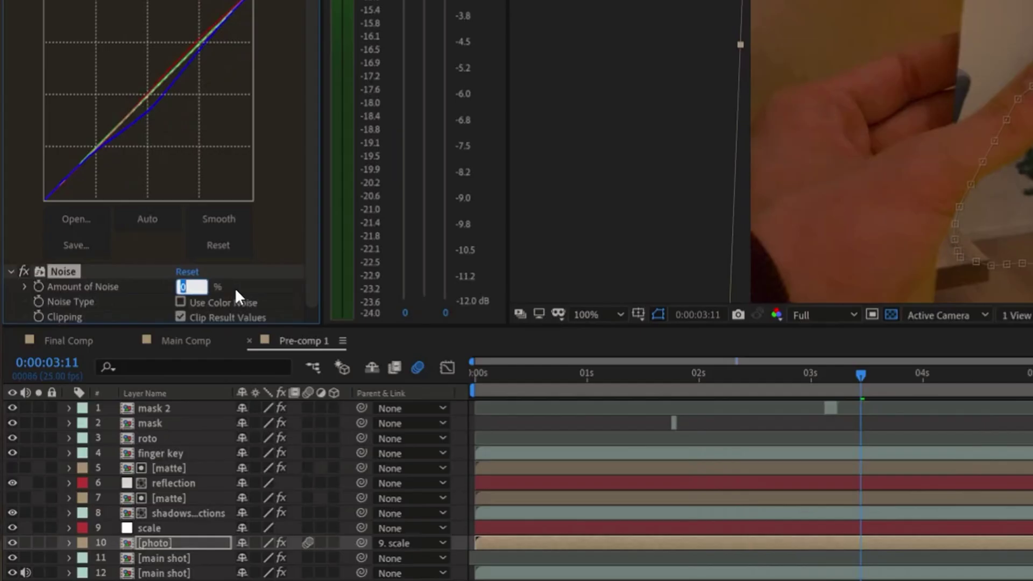
pyautogui.write('5')
pyautogui.press('Return')
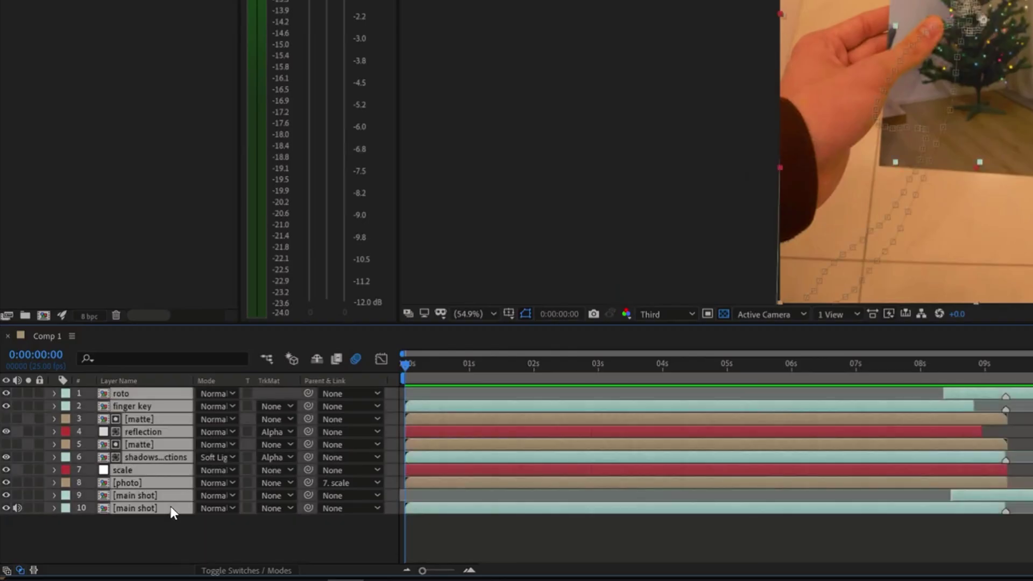
# Pre-compose all layers of Comp 1, moving all attributes into the new composition, and preview the shot
pyautogui.rightClick(167, 499)
pyautogui.click(231, 437)
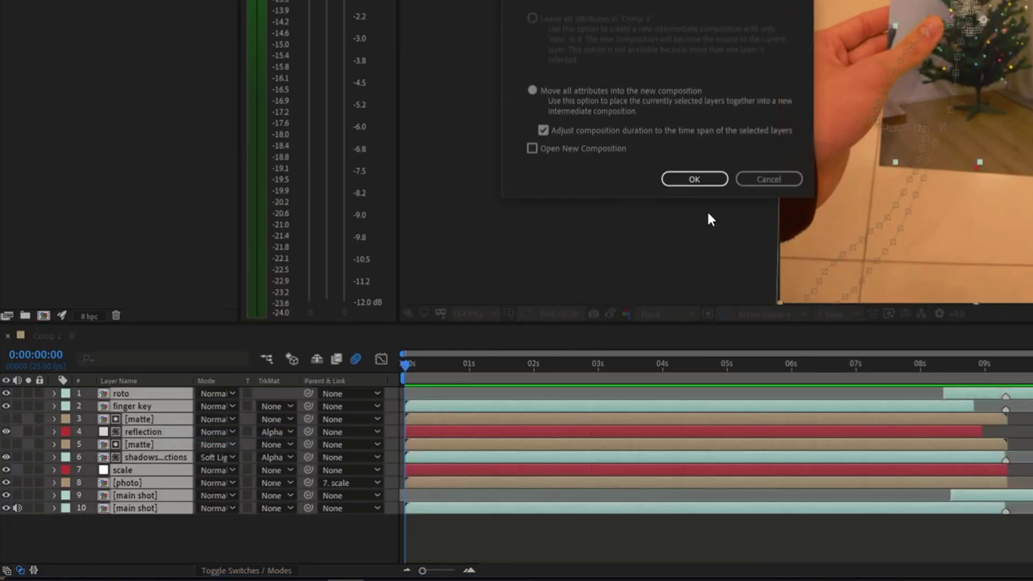
pyautogui.click(694, 179)
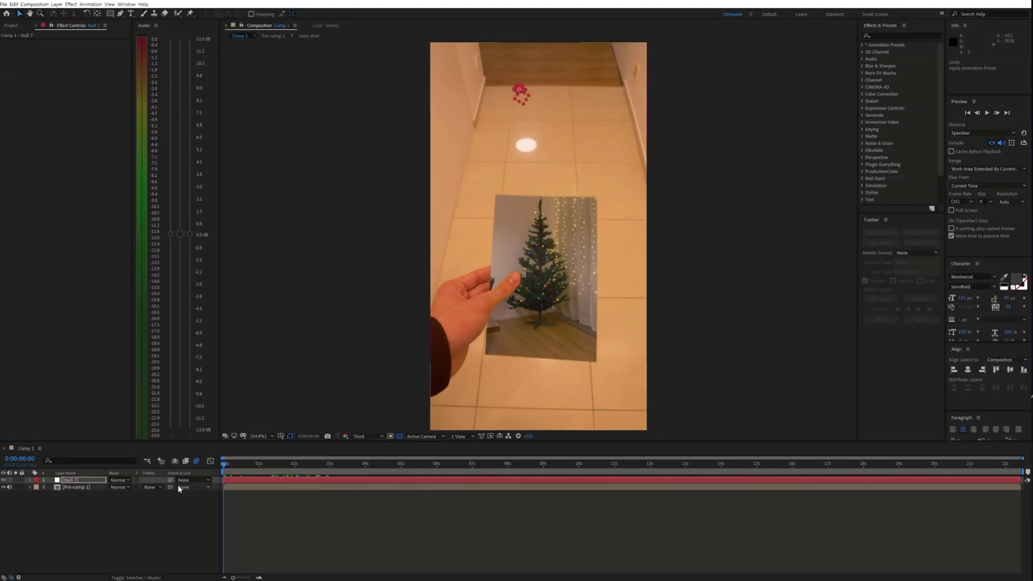
pyautogui.press('space')
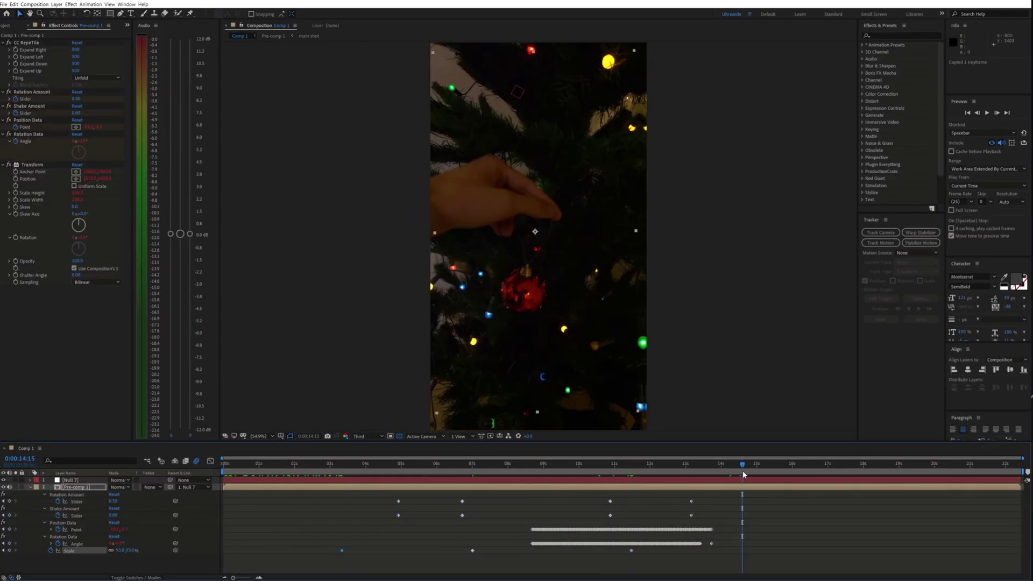